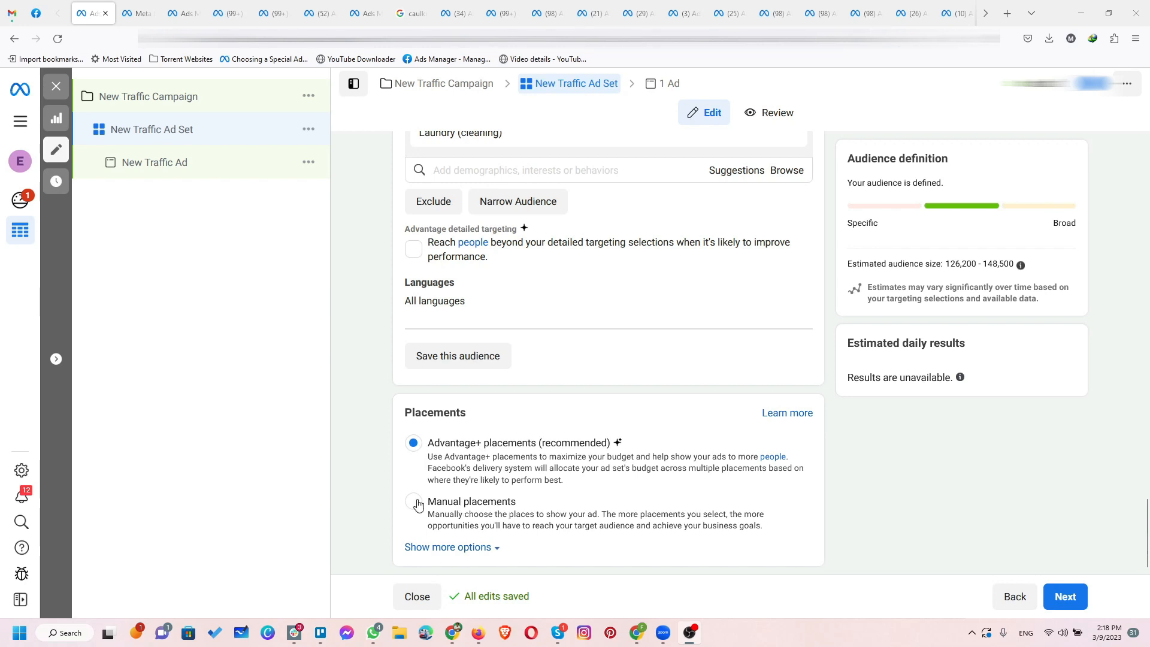
Step: Switch the ad set to manual placements and limit the devices to Mobile by deselecting Desktop
click(439, 504)
scroll(347, 414, down, 5)
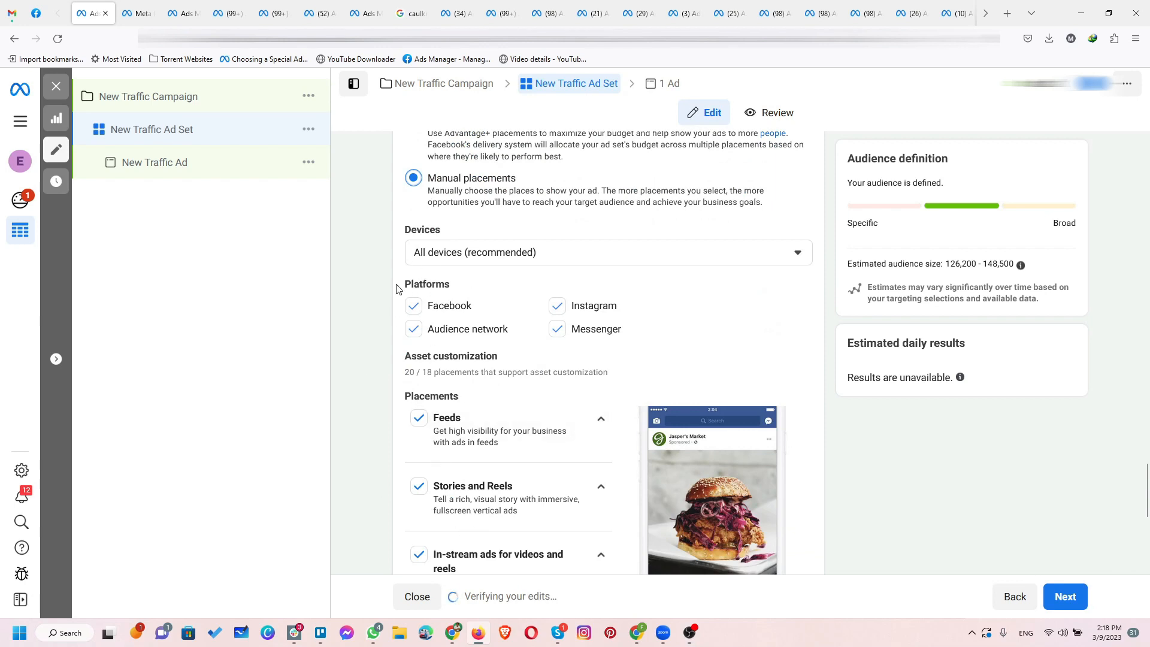
click(445, 252)
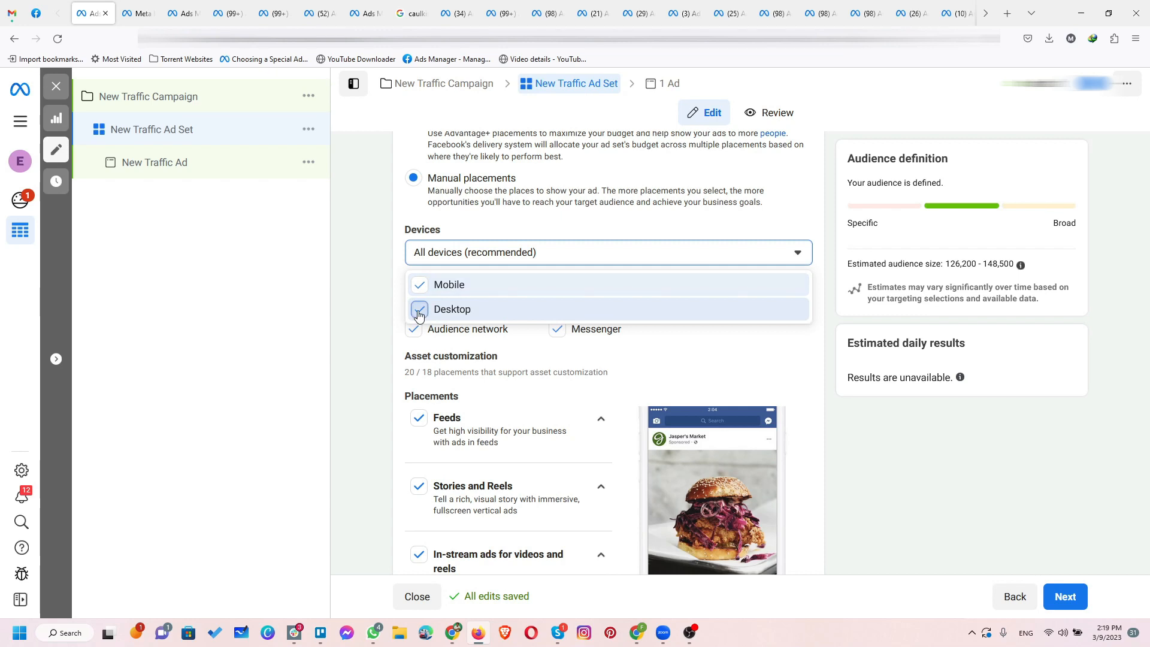
click(459, 307)
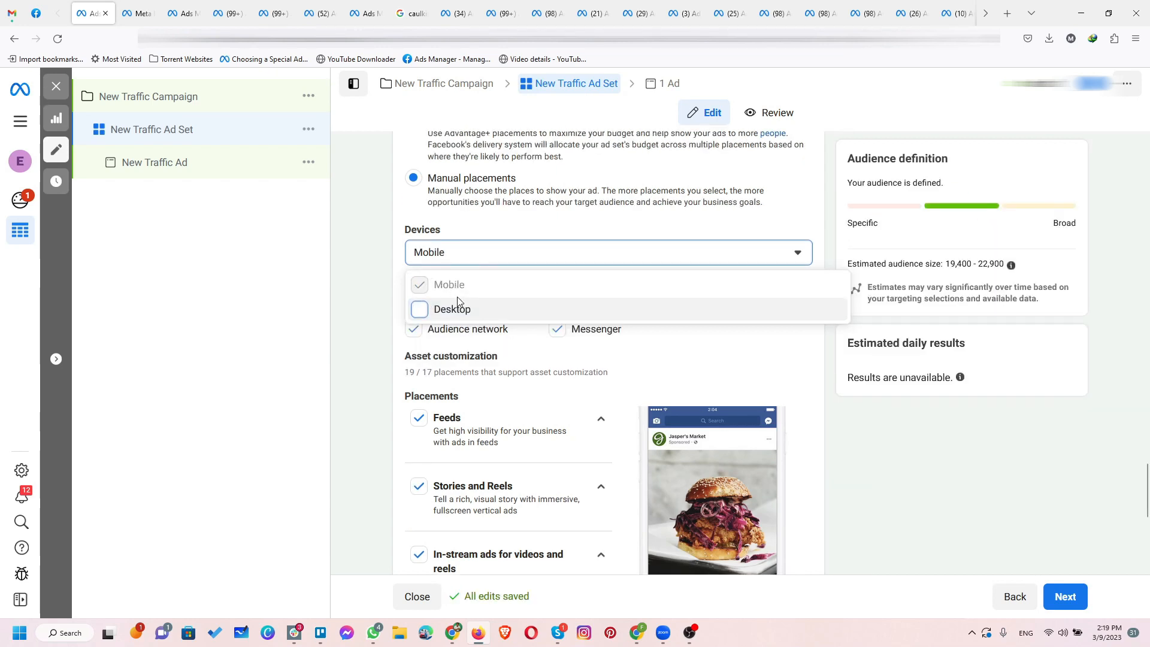
click(368, 318)
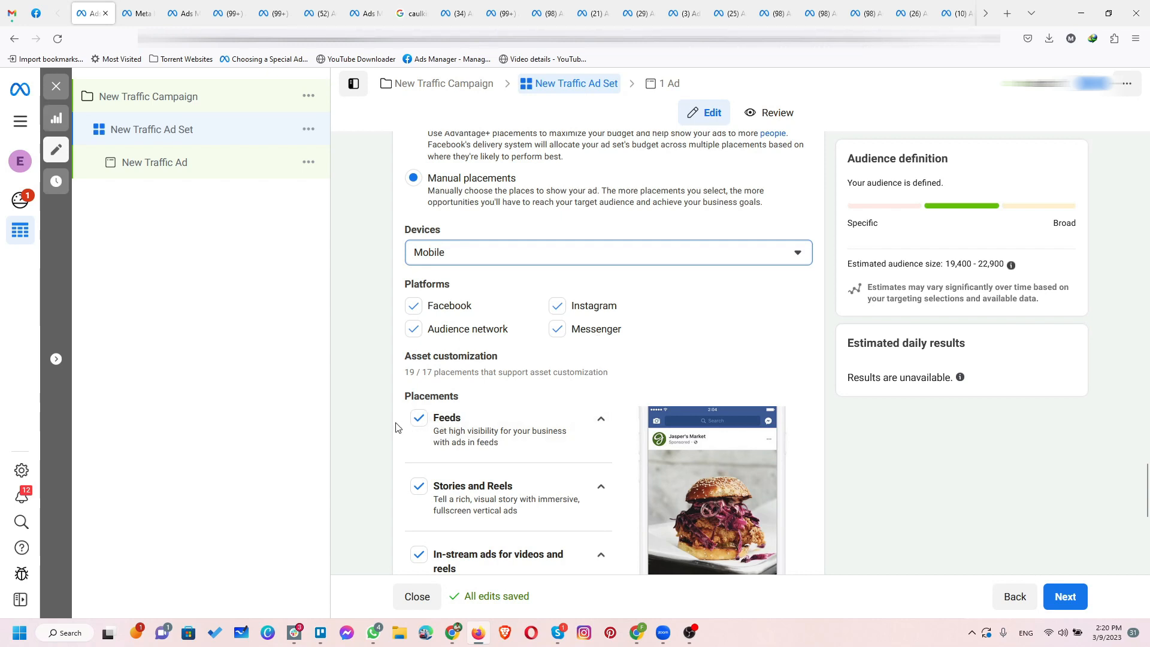
Step: Deselect the Audience network and Messenger platforms for the ad set
scroll(396, 428, down, 2)
scroll(398, 428, up, 1)
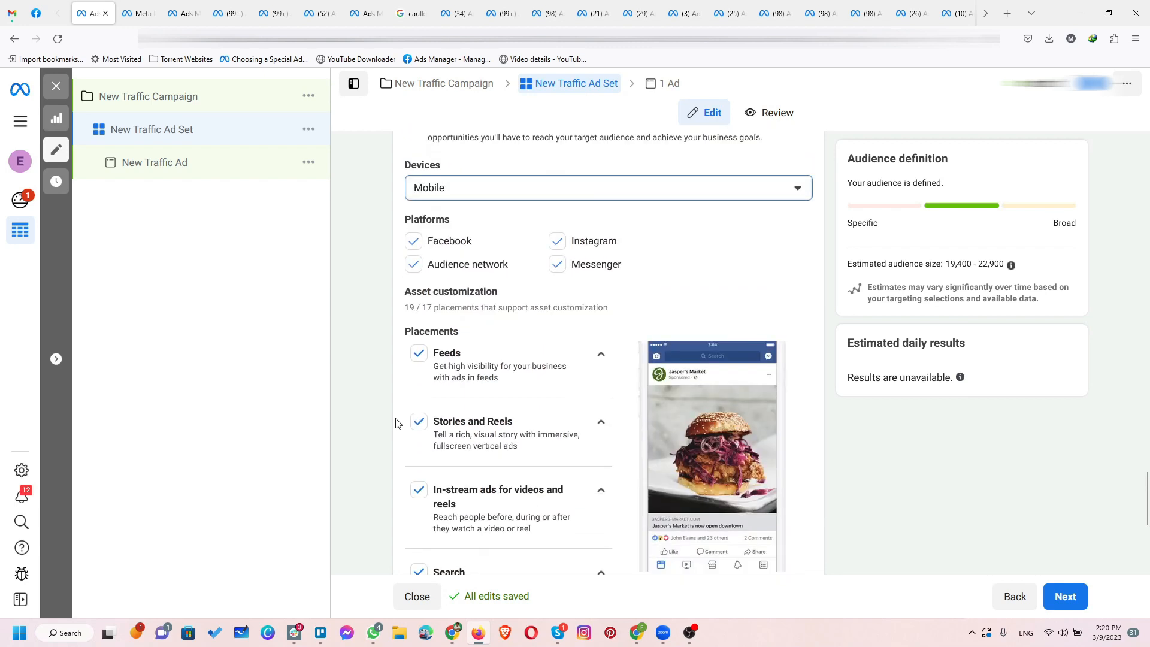
click(407, 264)
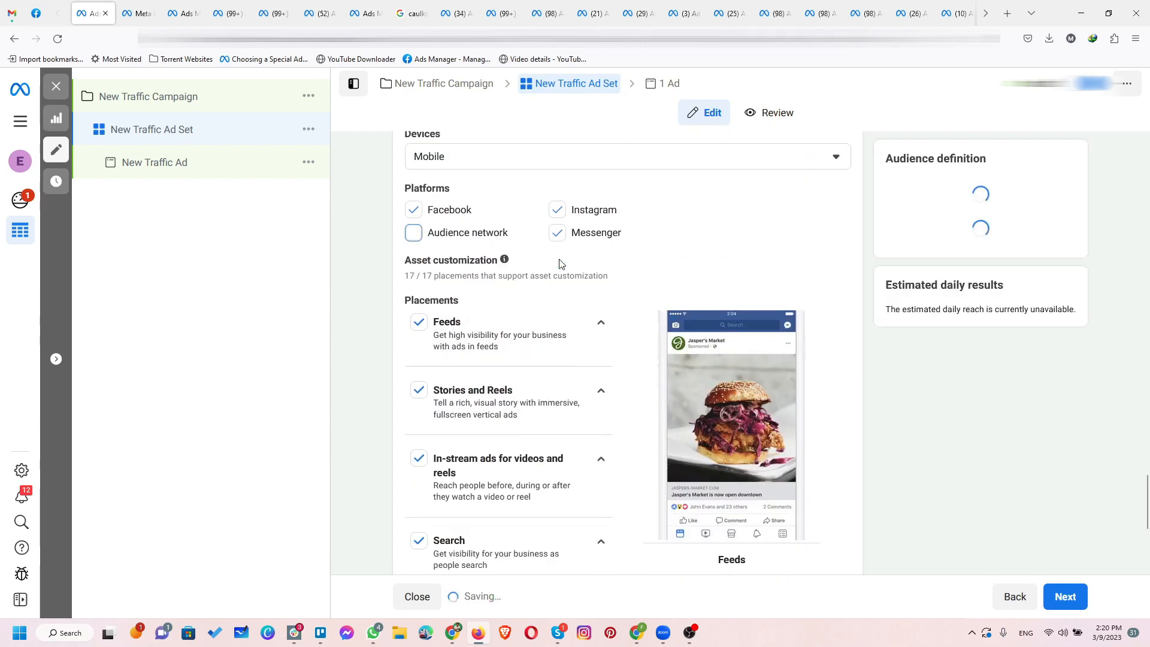
click(556, 240)
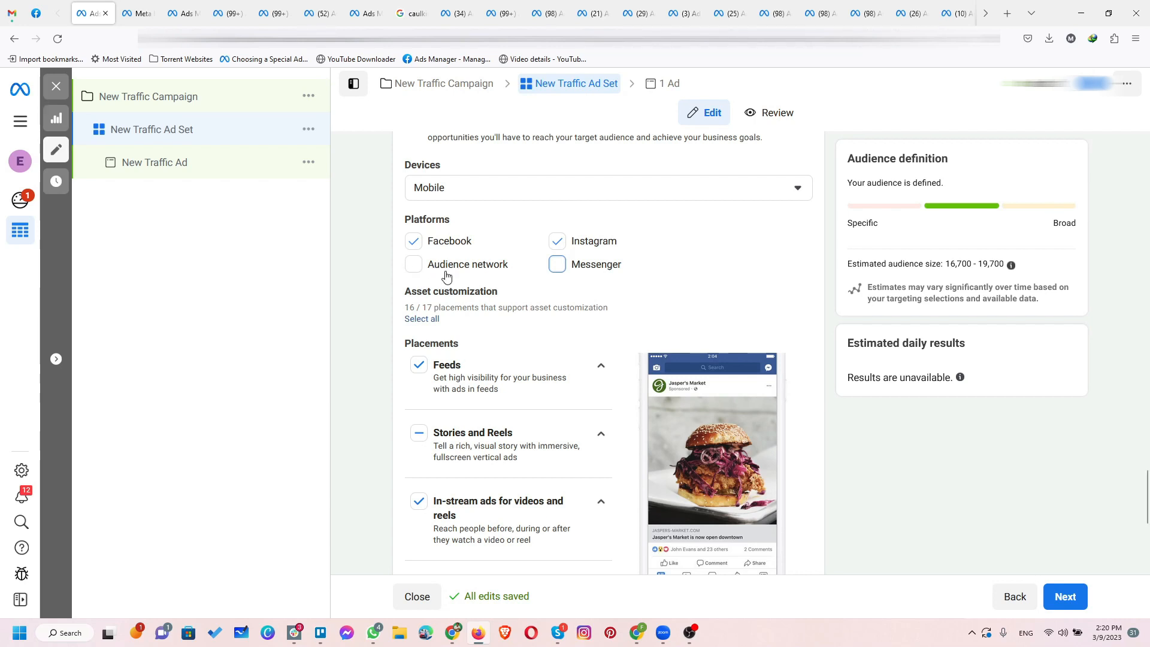
Step: In the Feeds placements, deselect Facebook Business Explore, Instagram Shop, Instagram Explore home, Instagram Explore, Facebook video feeds and Facebook Marketplace
scroll(377, 348, down, 2)
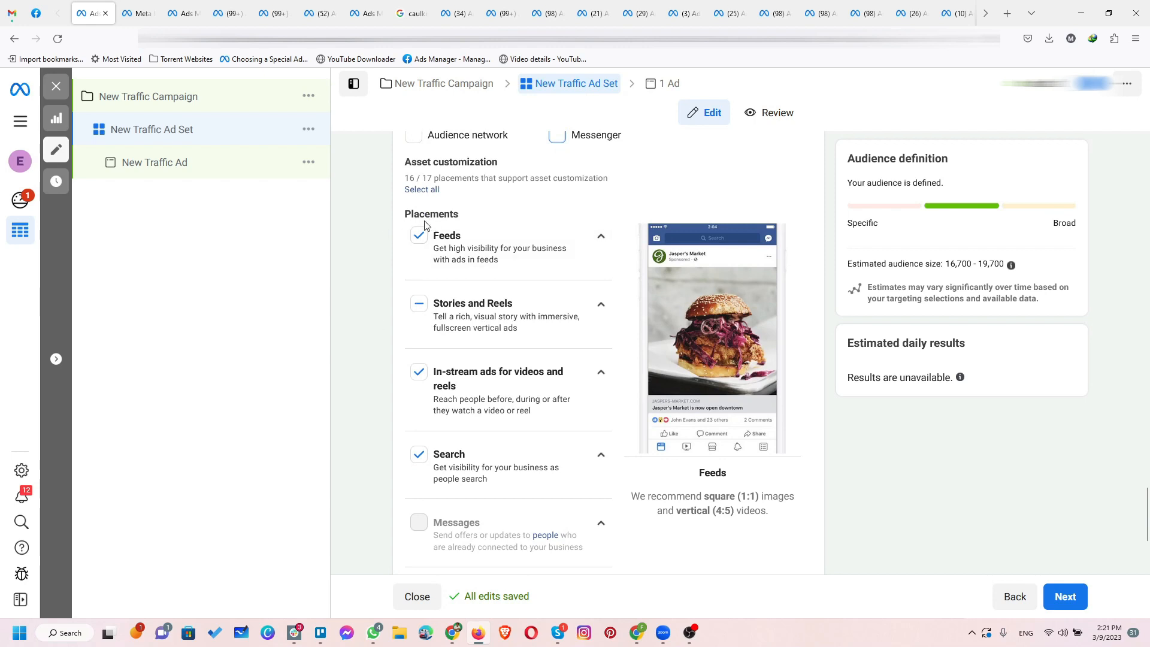
click(603, 242)
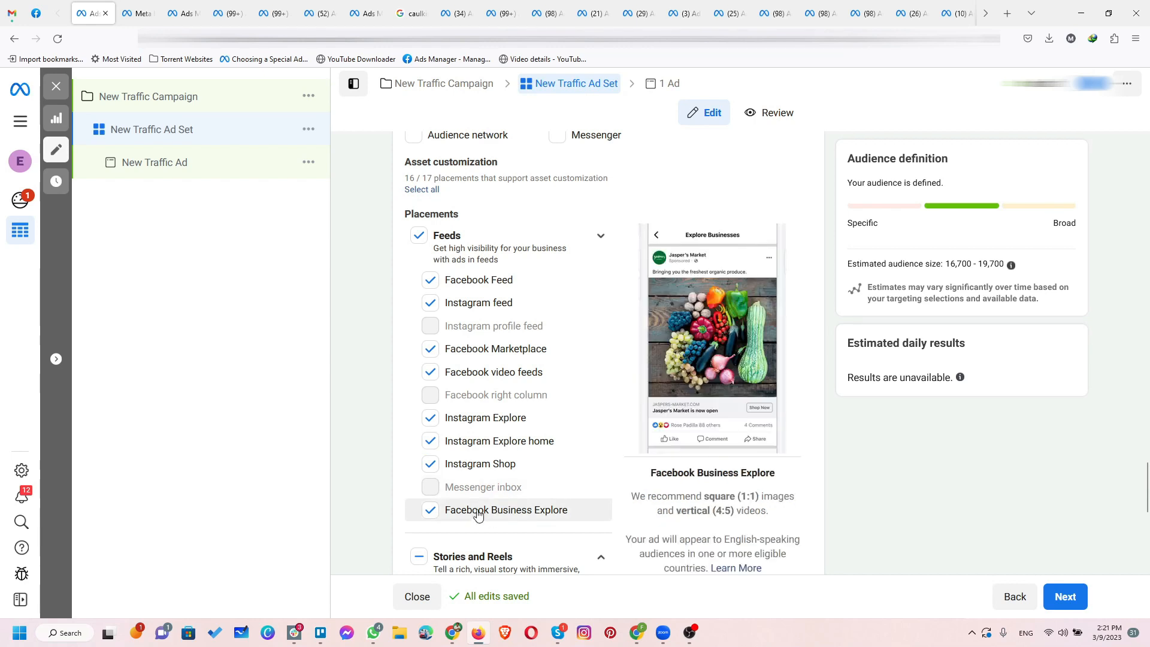
click(430, 510)
click(430, 433)
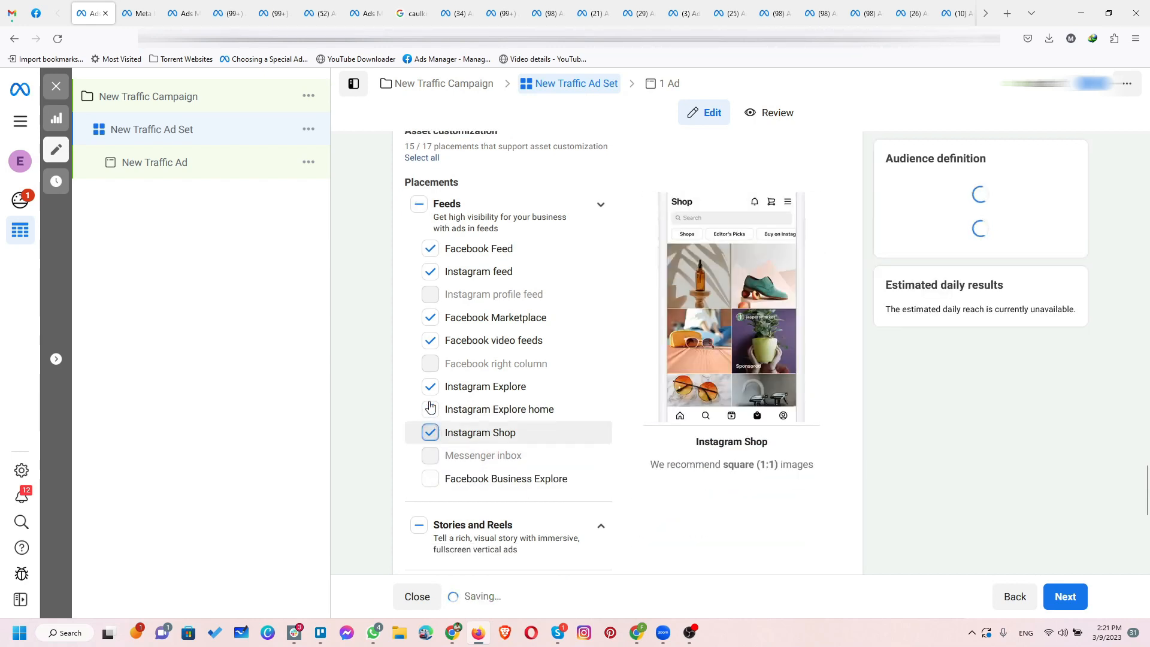
click(431, 340)
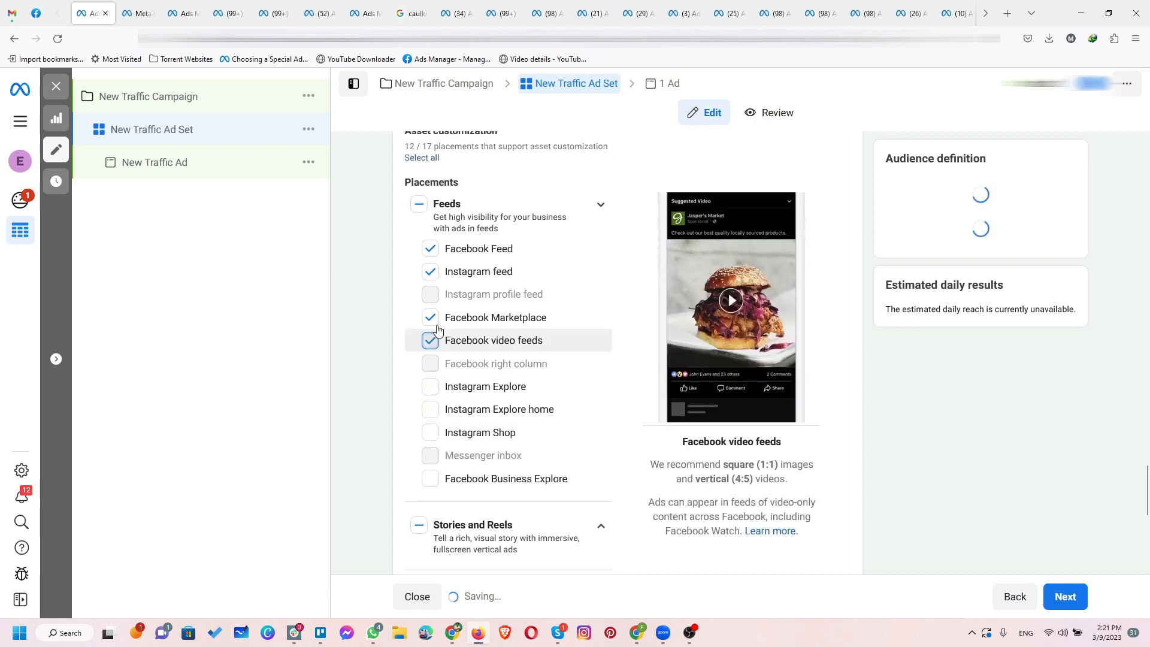
click(430, 318)
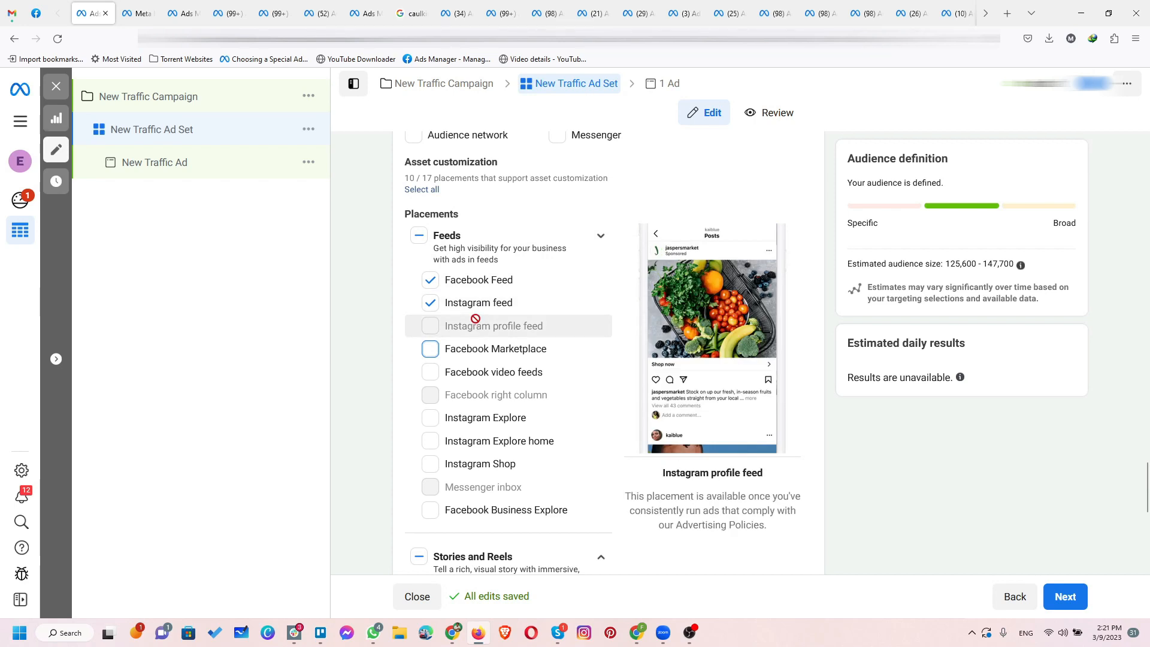
Step: In the Stories and Reels placements, deselect Instagram Stories, Facebook Stories, Instagram Reels and Facebook Reels, leaving Messenger Stories off
scroll(476, 319, down, 5)
click(601, 236)
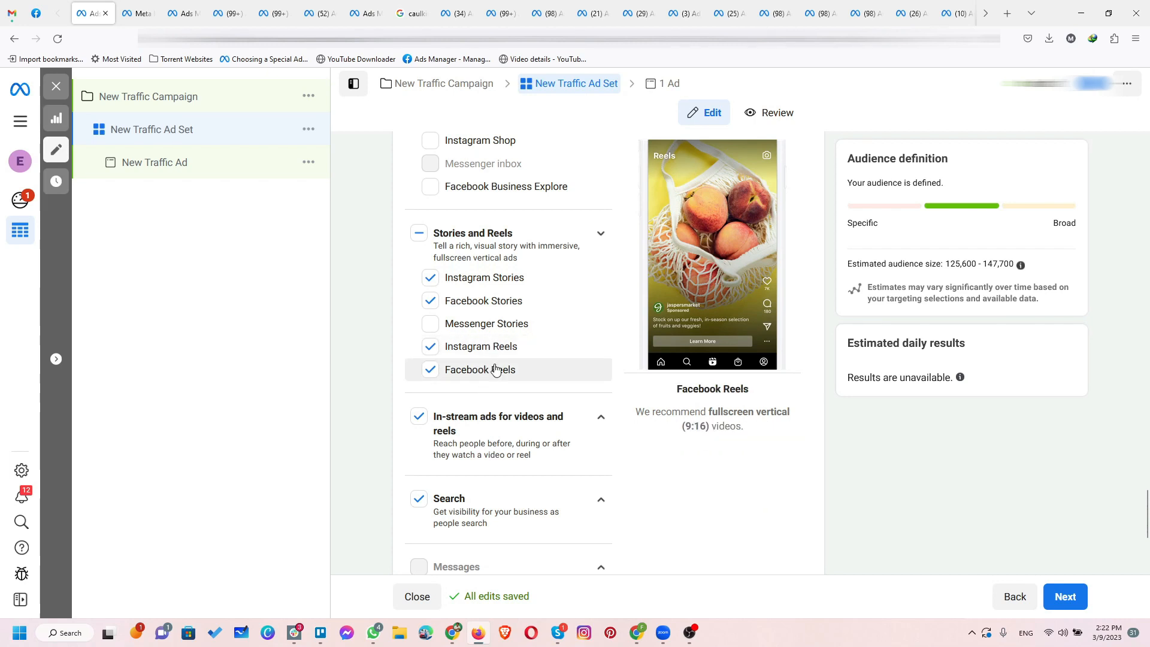
click(429, 279)
click(429, 314)
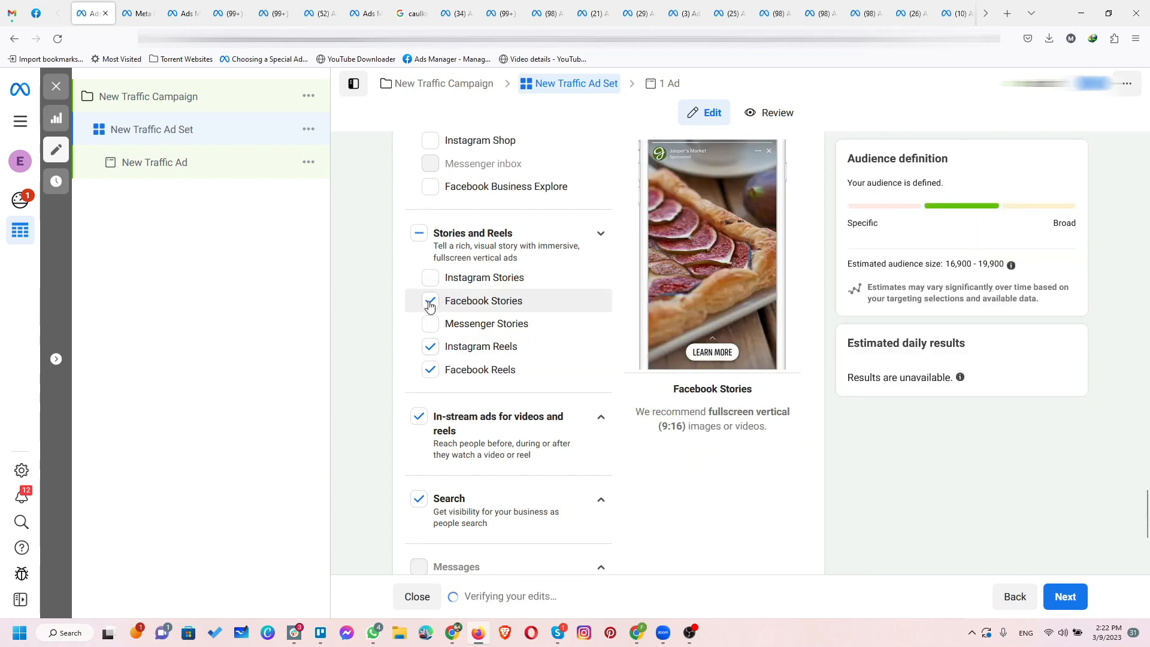
click(429, 303)
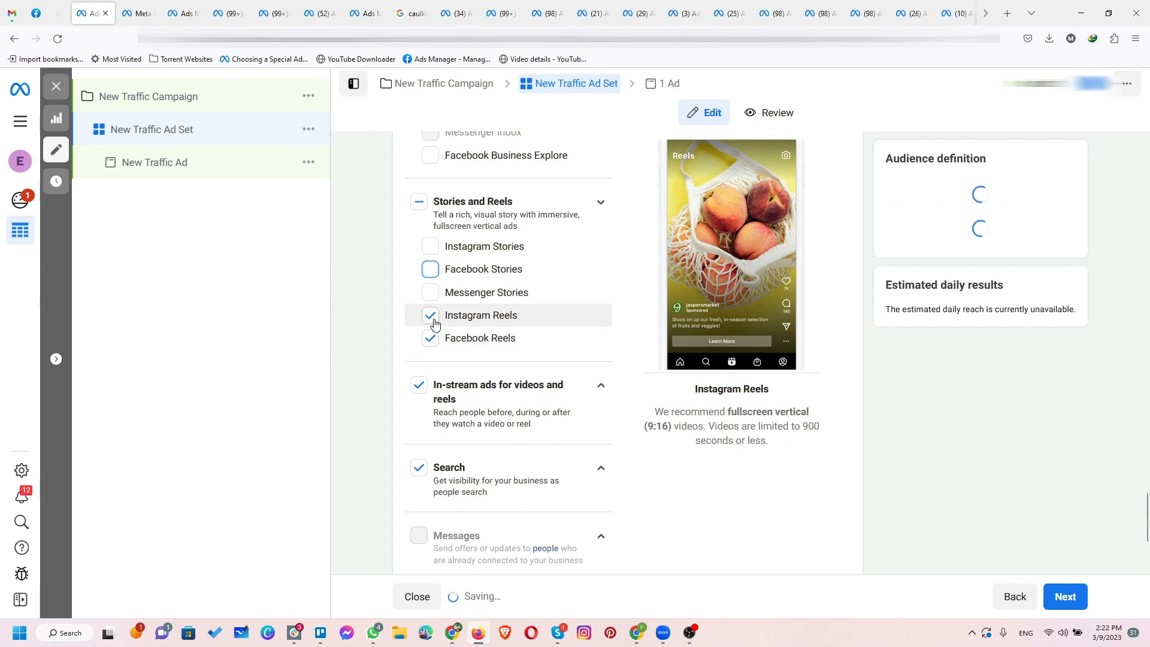
click(432, 324)
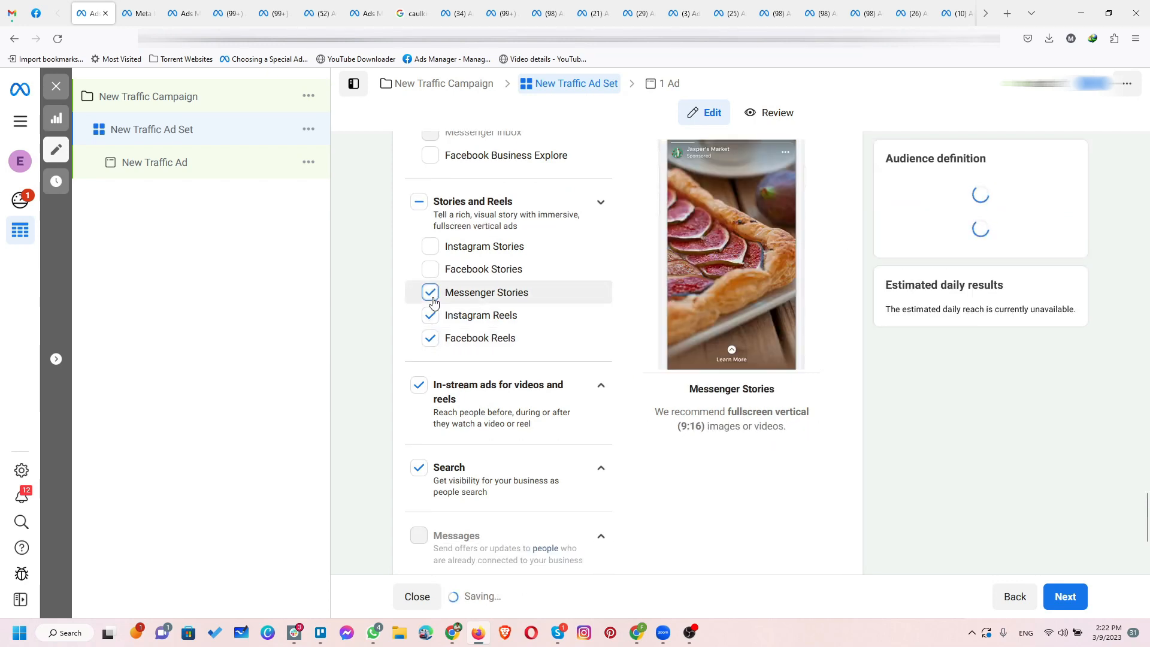
click(430, 325)
click(430, 348)
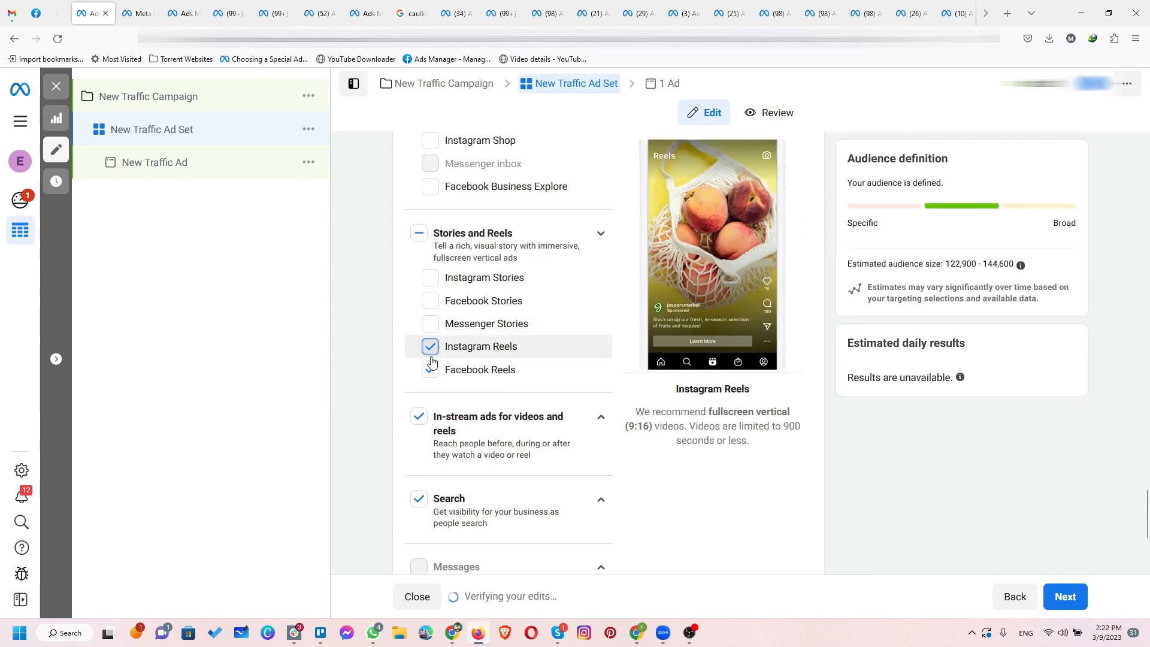
click(431, 338)
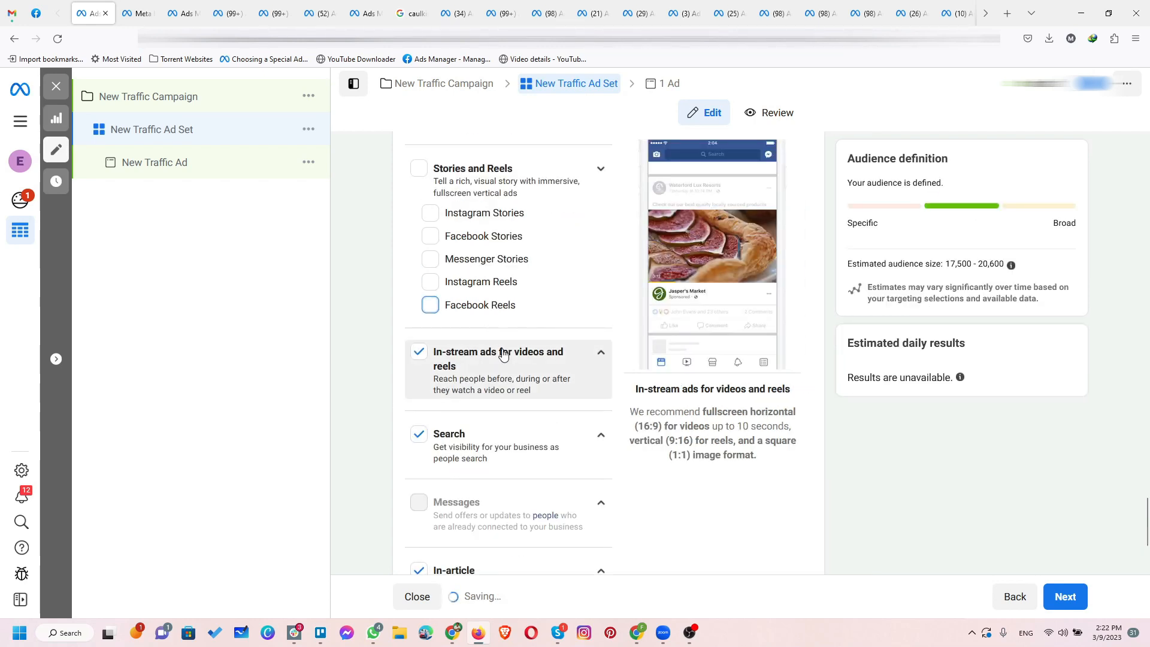
Step: Examine the individual placements within the In-stream ads for videos and reels, Search and In-article groups
click(599, 355)
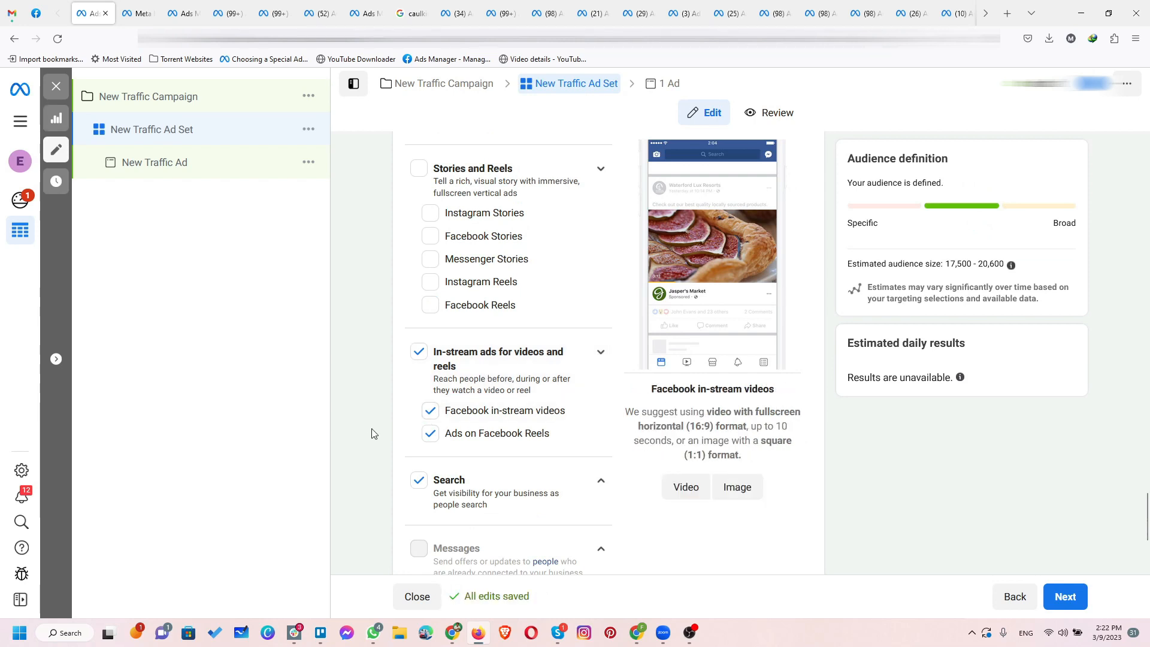
scroll(366, 436, down, 3)
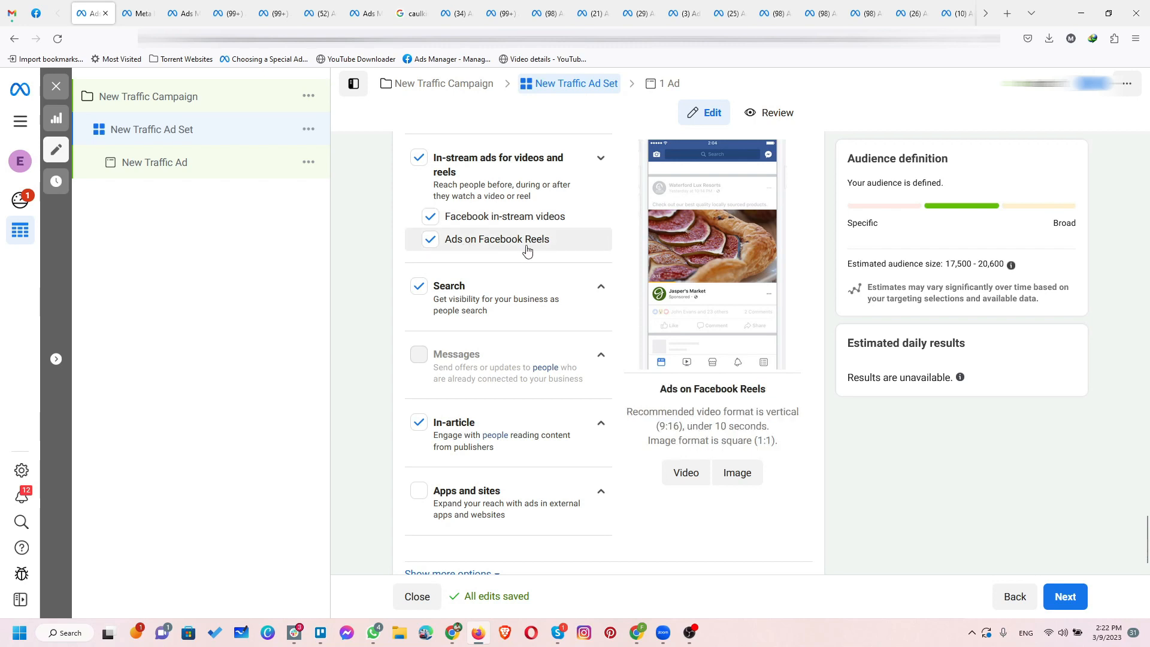
click(601, 292)
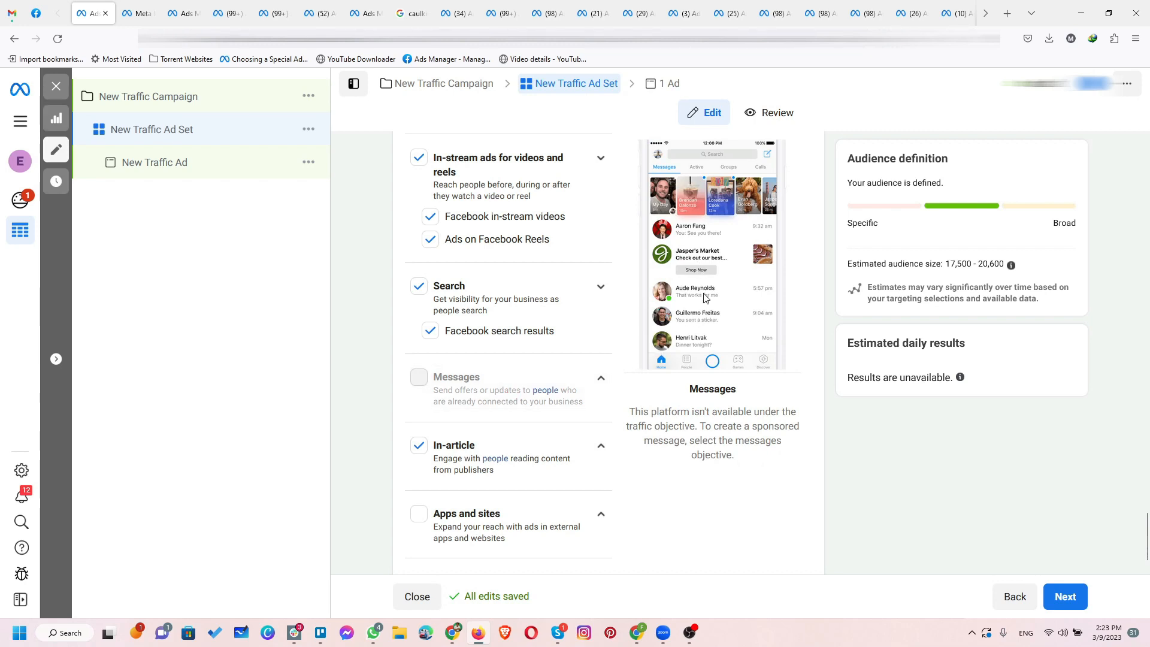
scroll(484, 426, down, 2)
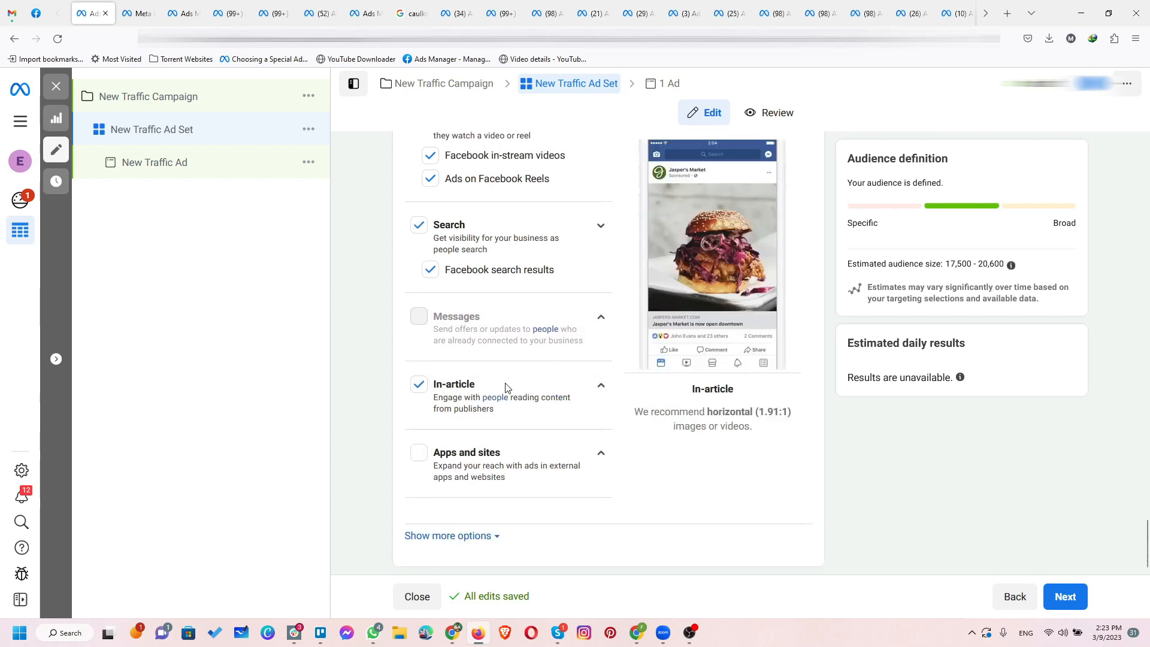
click(596, 391)
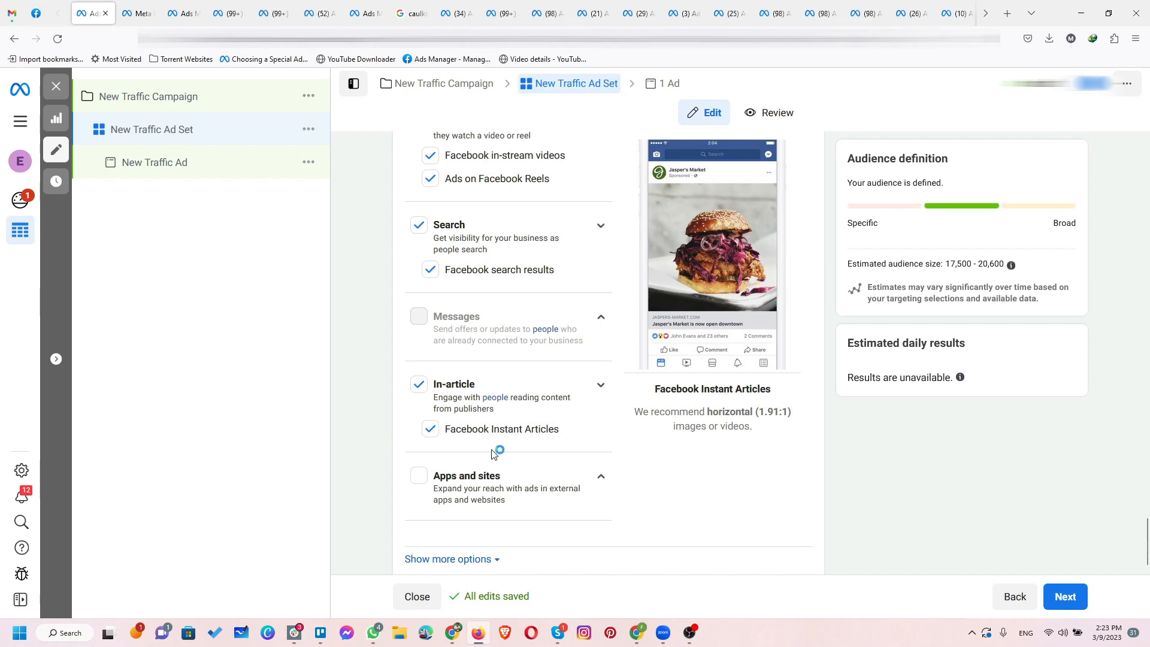
scroll(526, 449, down, 1)
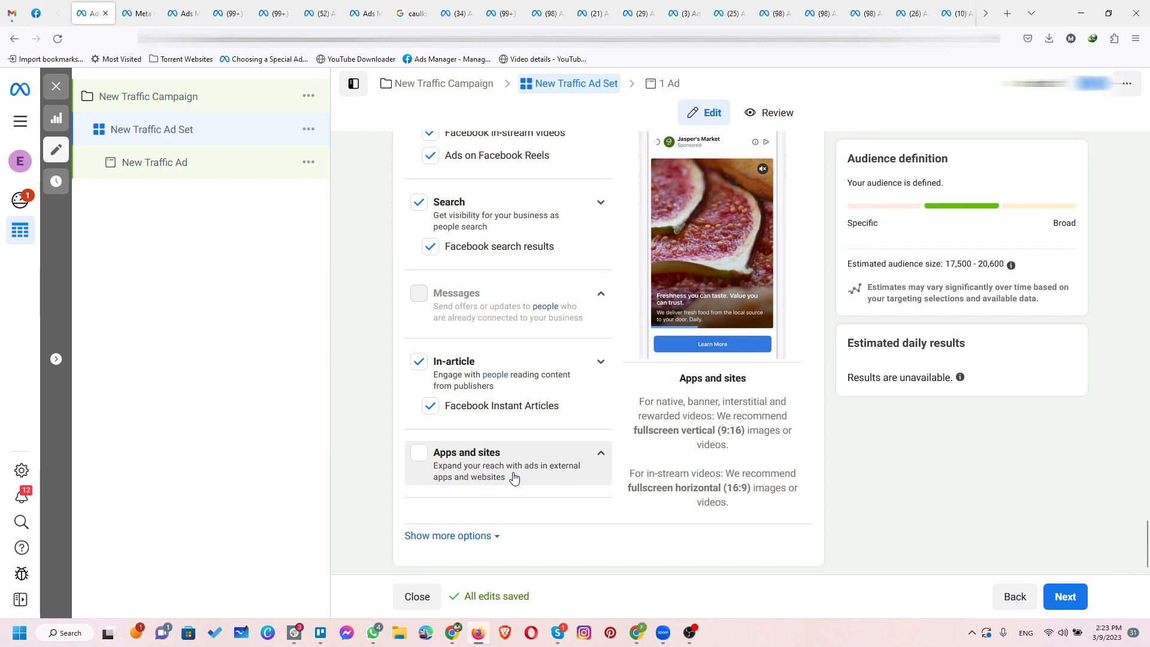
Step: Show the additional placement options and set the specific mobile devices and operating systems to iOS Devices Only
click(457, 537)
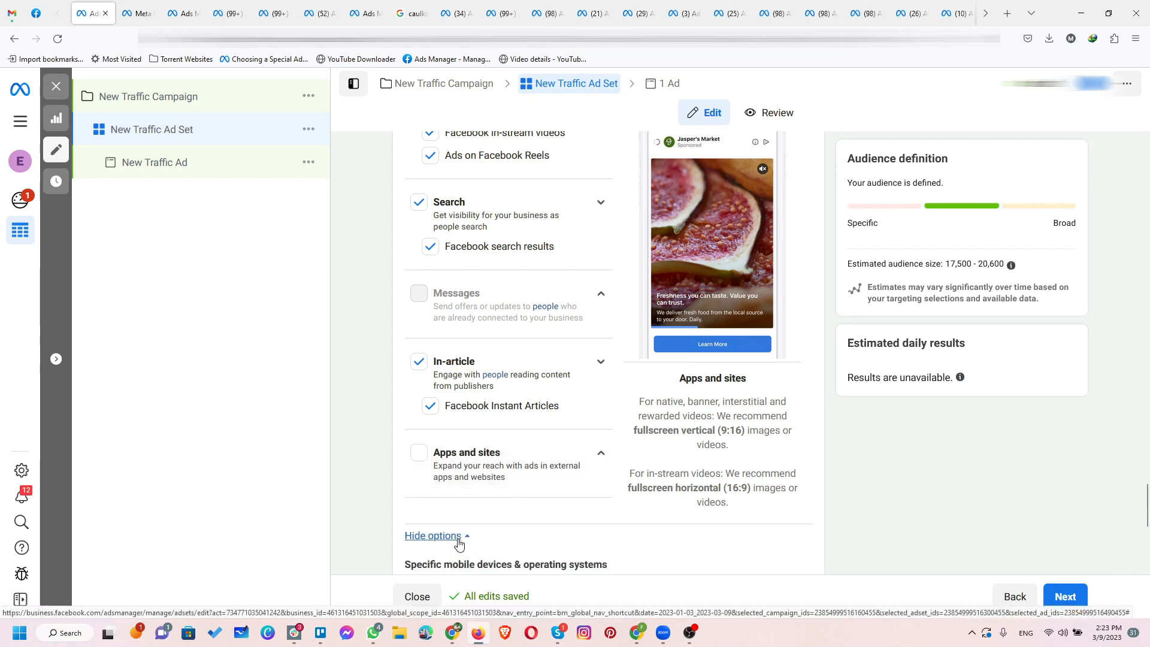
scroll(546, 476, down, 2)
scroll(546, 477, down, 4)
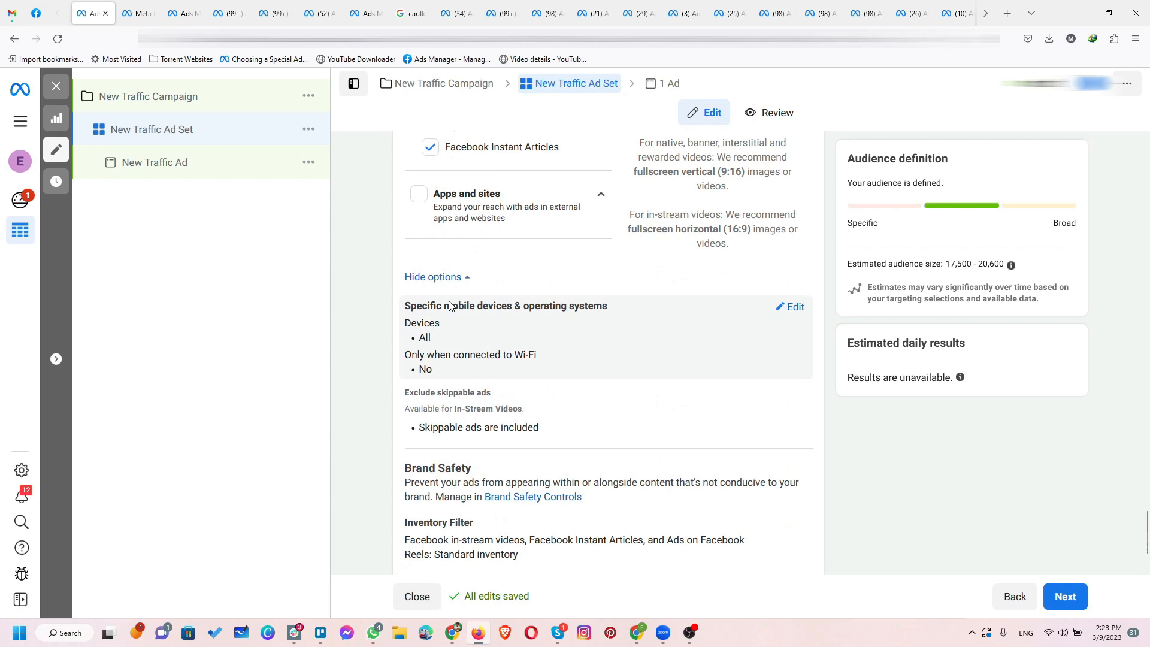
drag(412, 313, 494, 317)
click(549, 308)
click(796, 307)
click(625, 335)
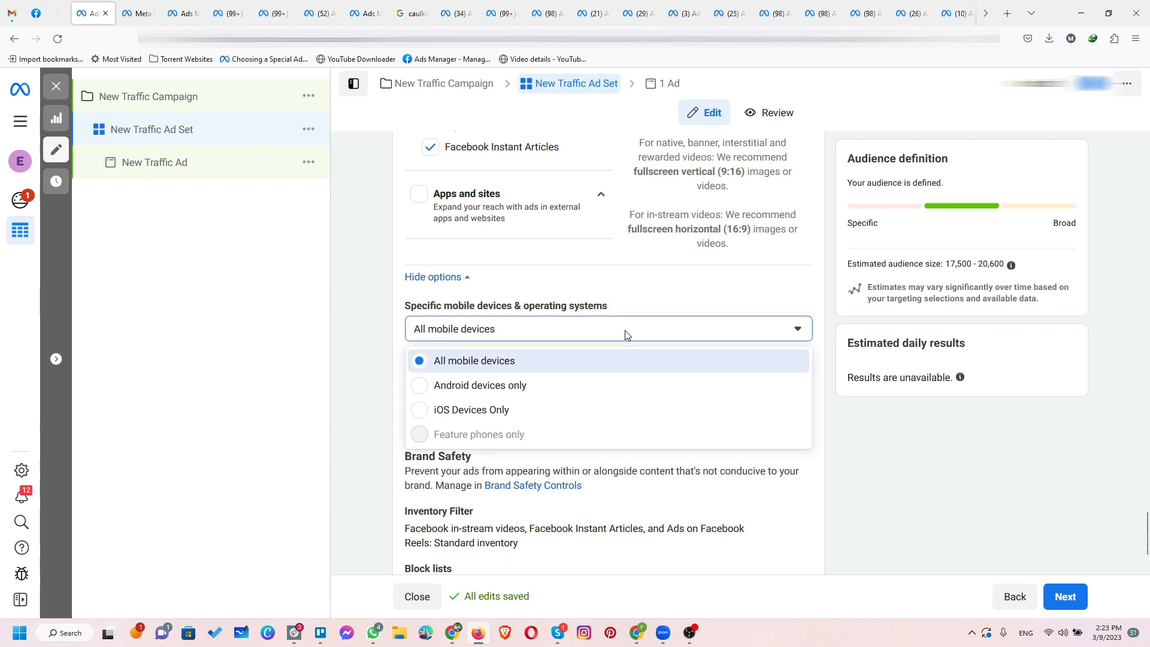
click(471, 414)
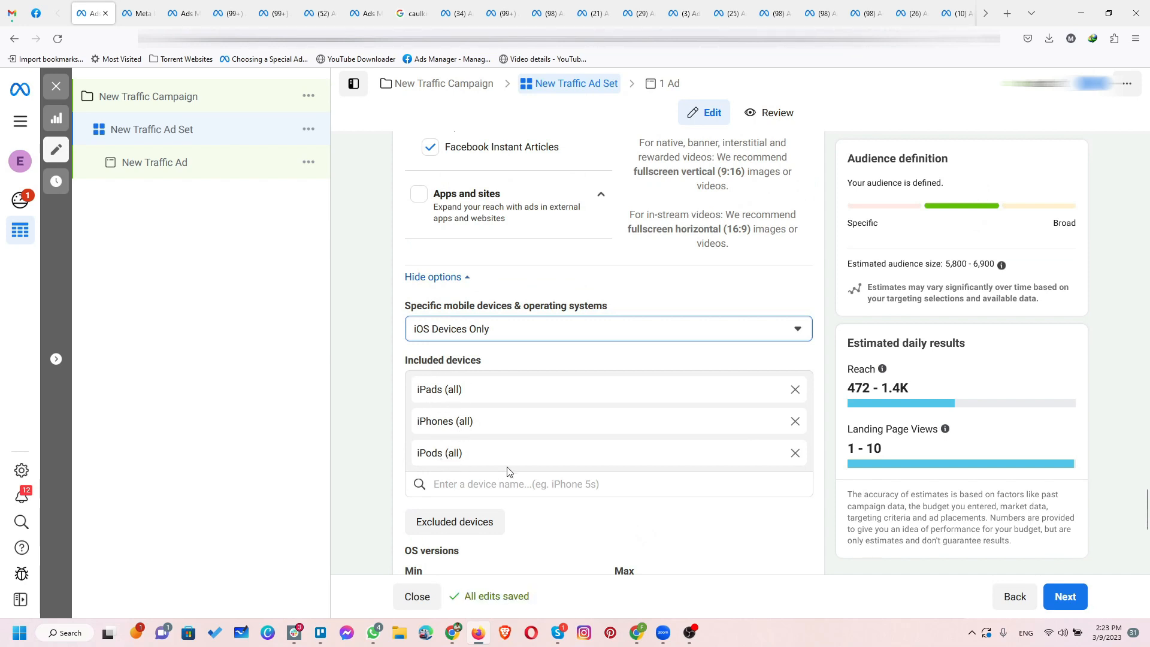
Step: Try removing iPads (all) from the included devices, and restore the original device list
scroll(489, 481, down, 1)
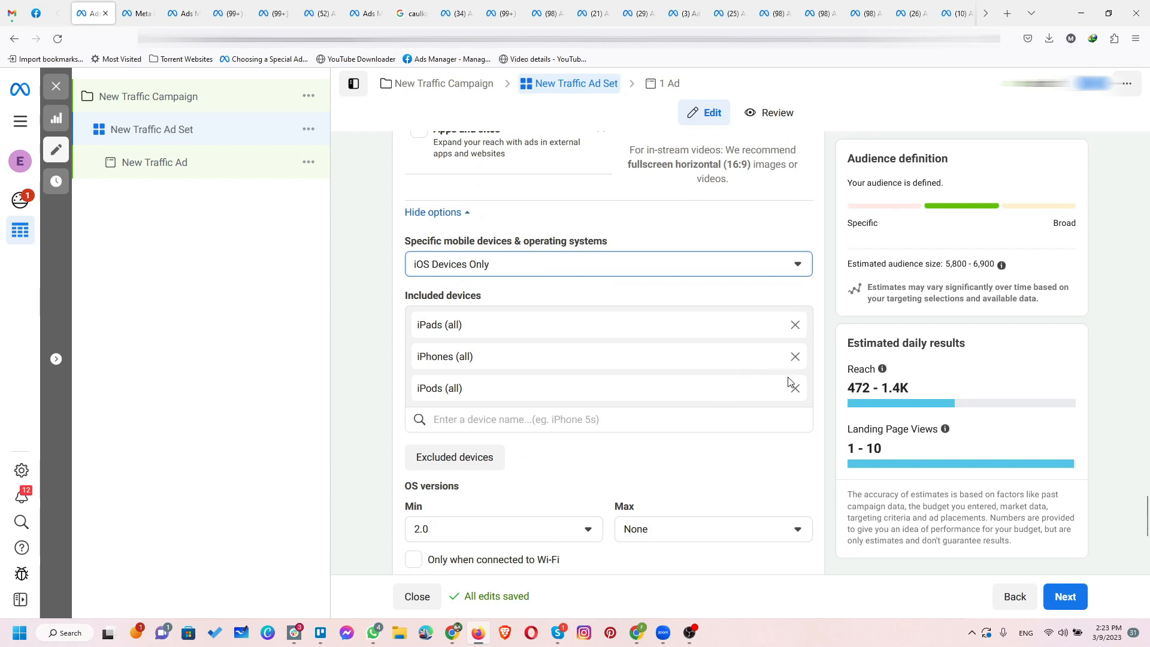
click(796, 326)
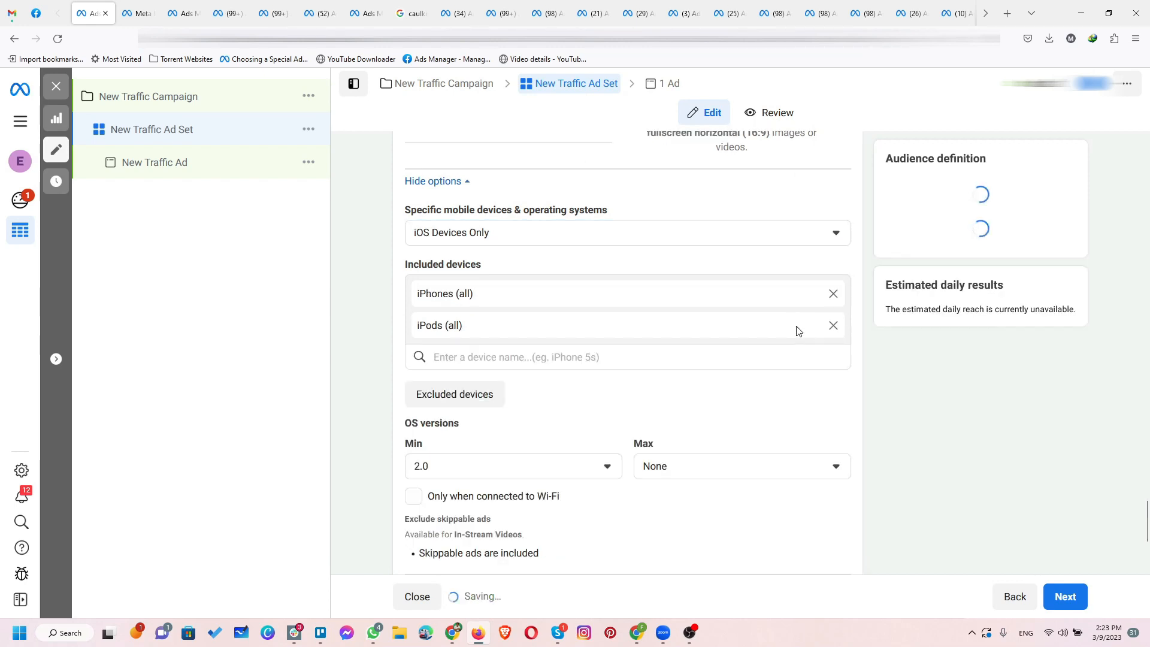
click(795, 327)
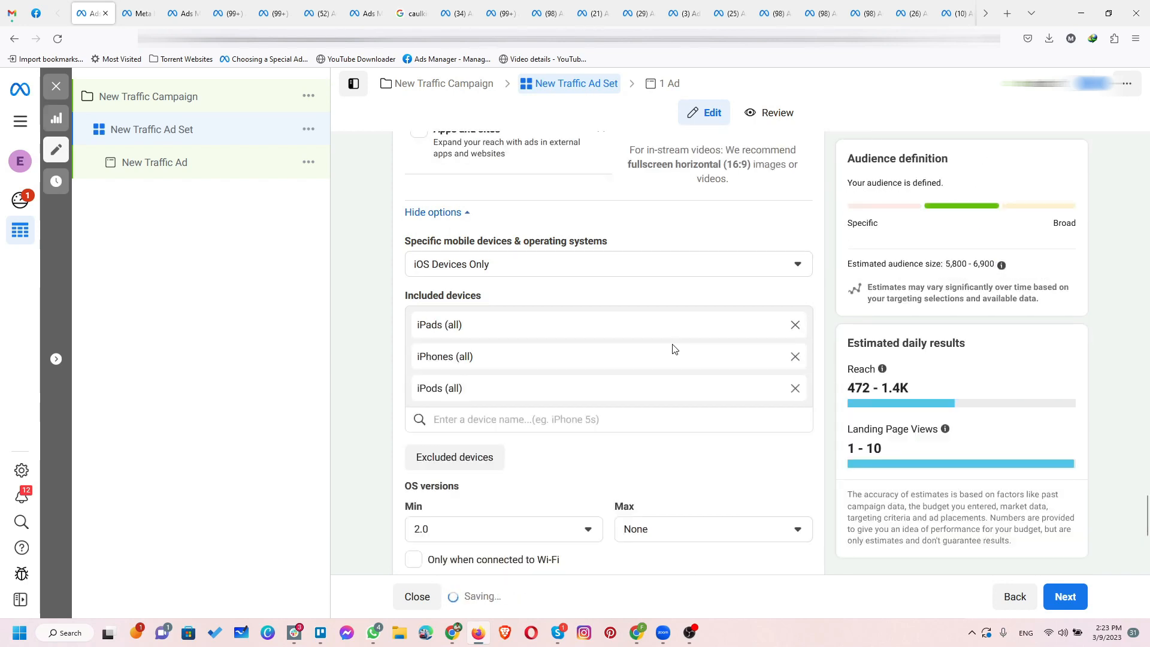
Step: Search the included devices for "ipho" and add Apple iPhone 11
click(639, 422)
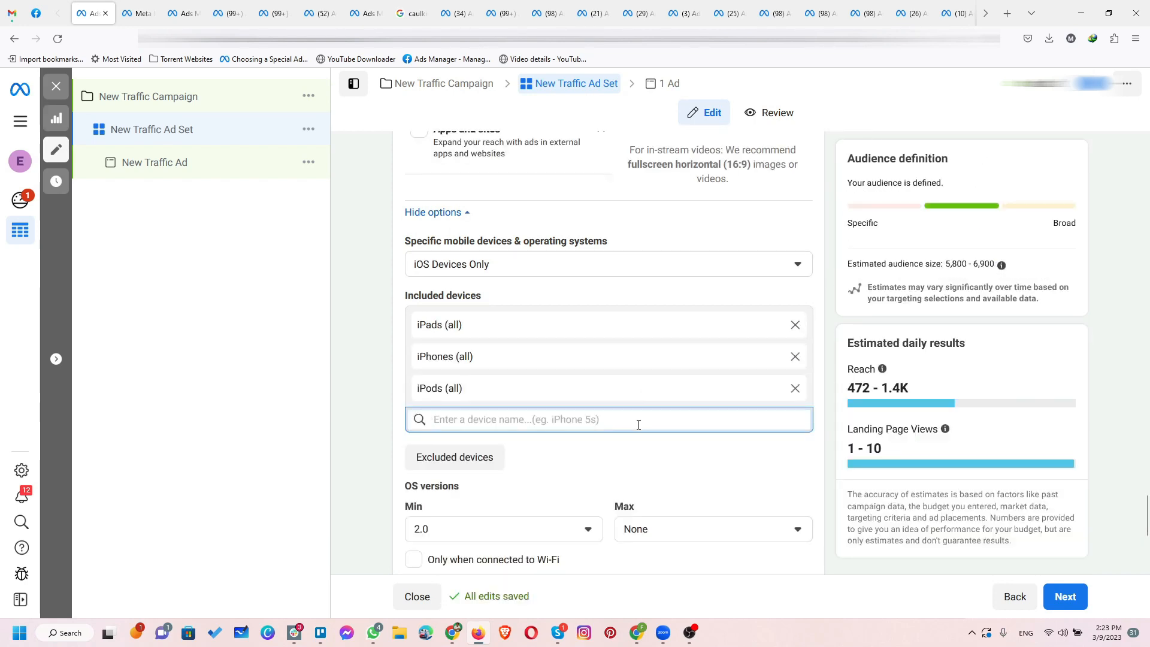
text(ipho)
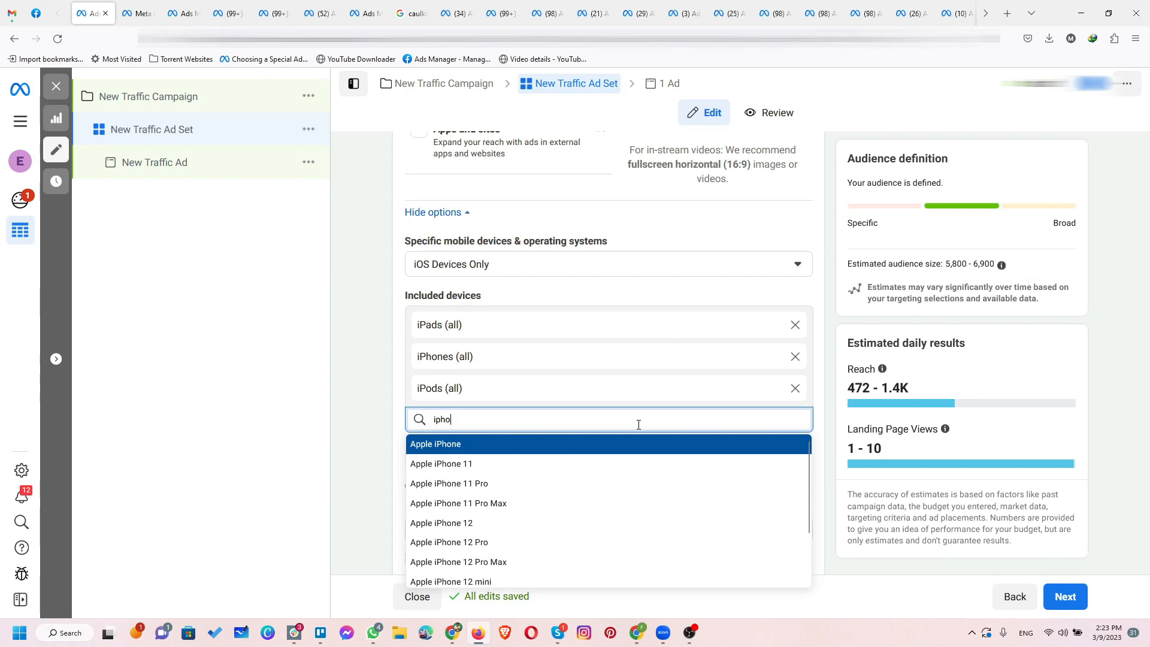
click(521, 466)
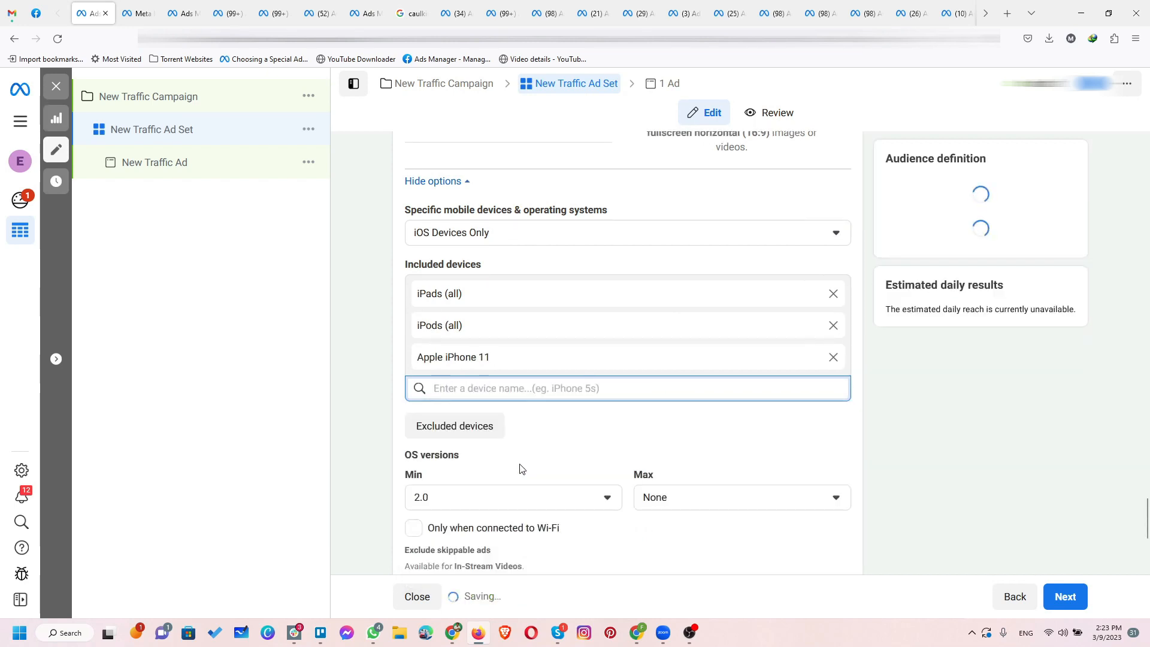
scroll(547, 441, down, 2)
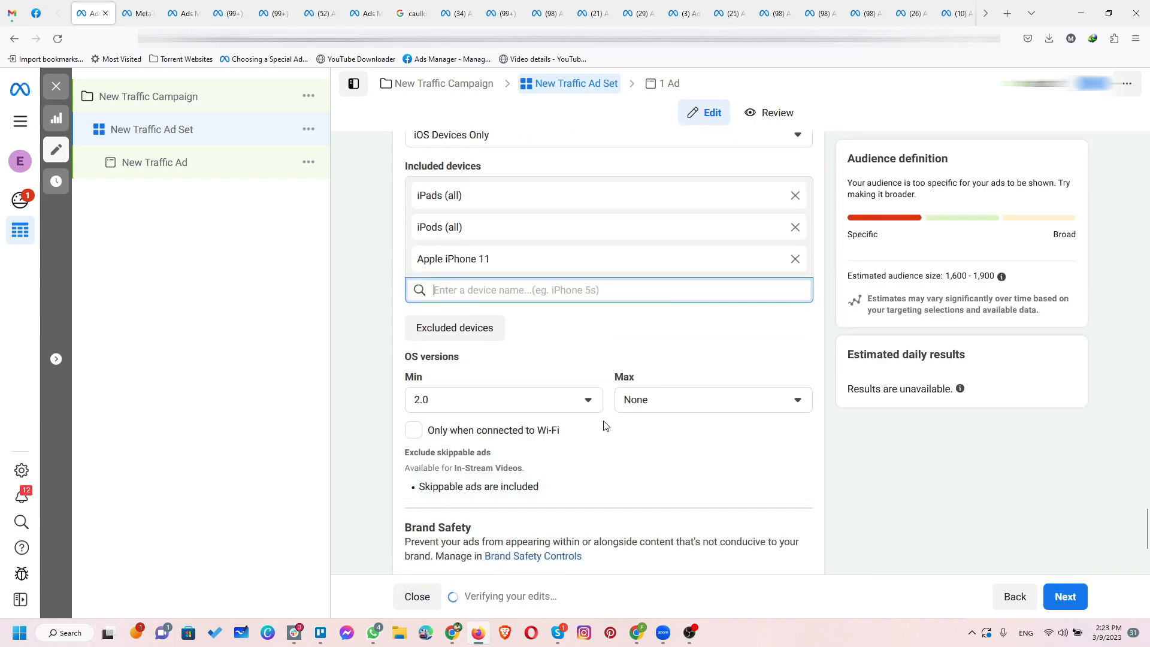
Step: Remove iPods (all) and iPads (all) from the included devices, and add Apple iPhone 11 Pro
click(795, 227)
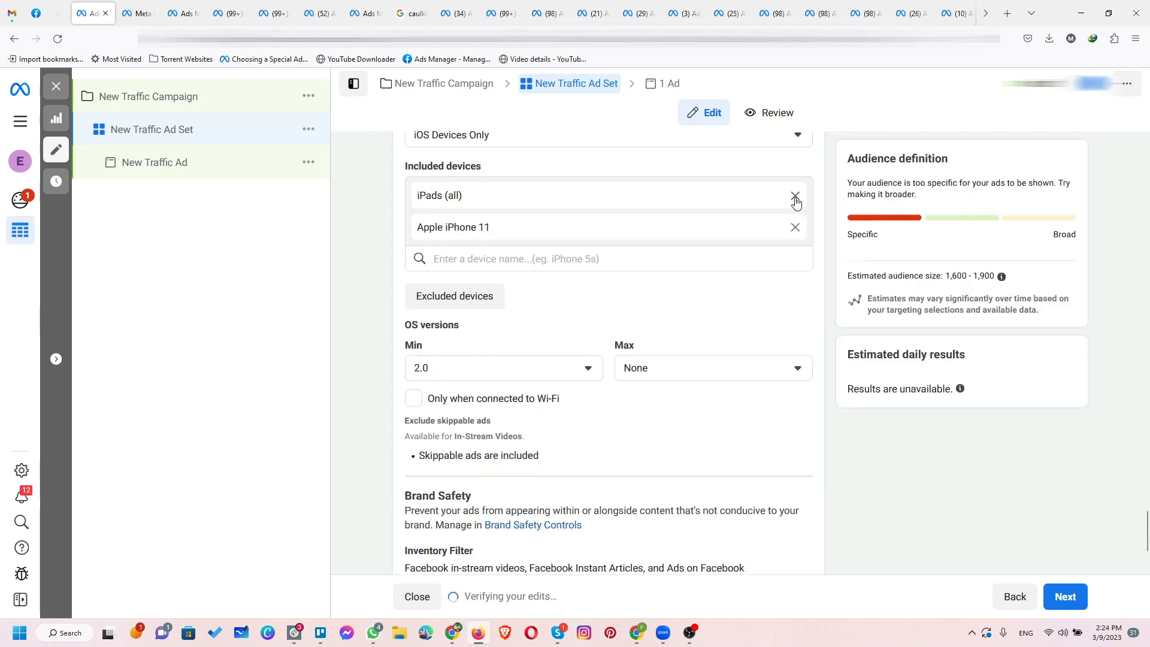
click(795, 197)
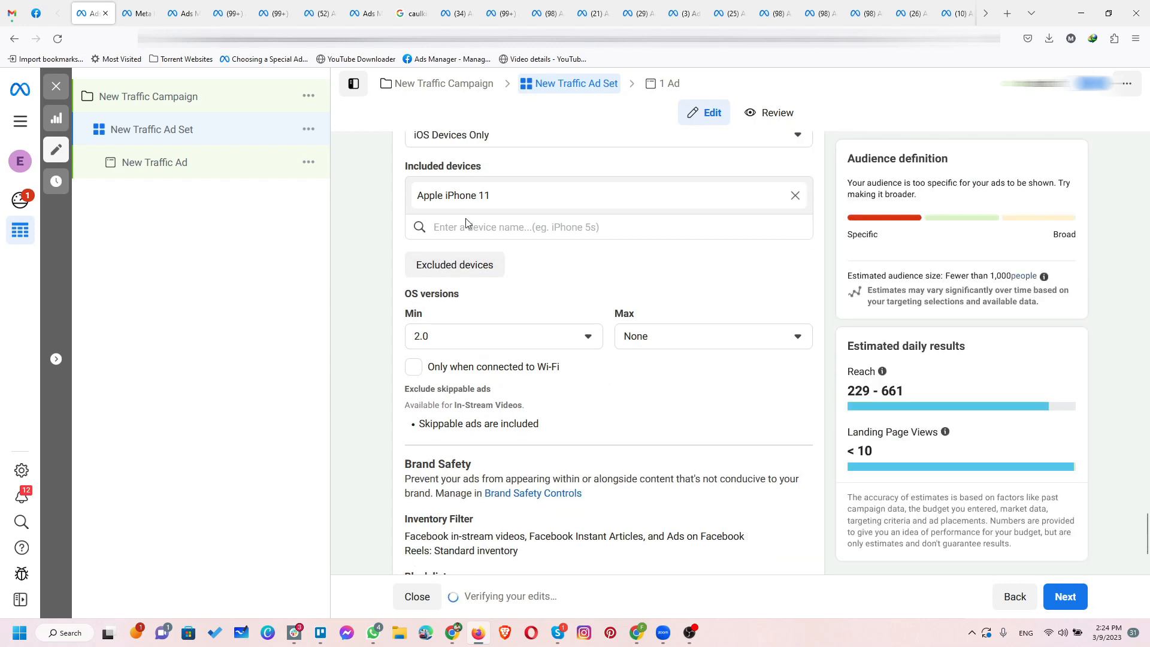
click(476, 226)
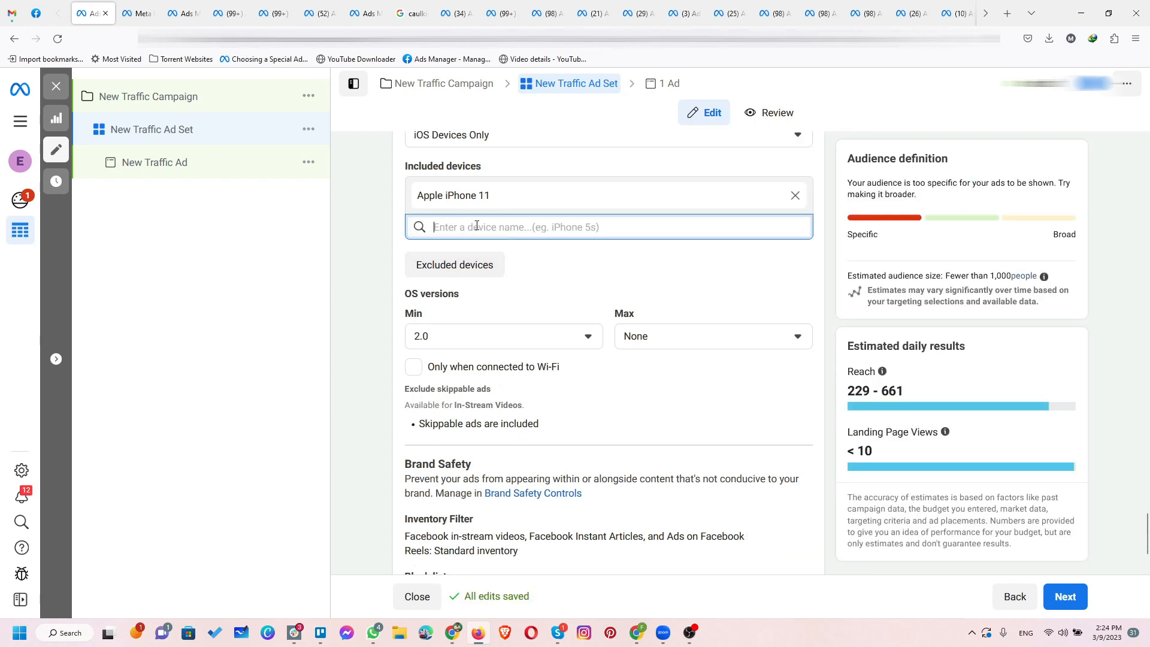
text(ip)
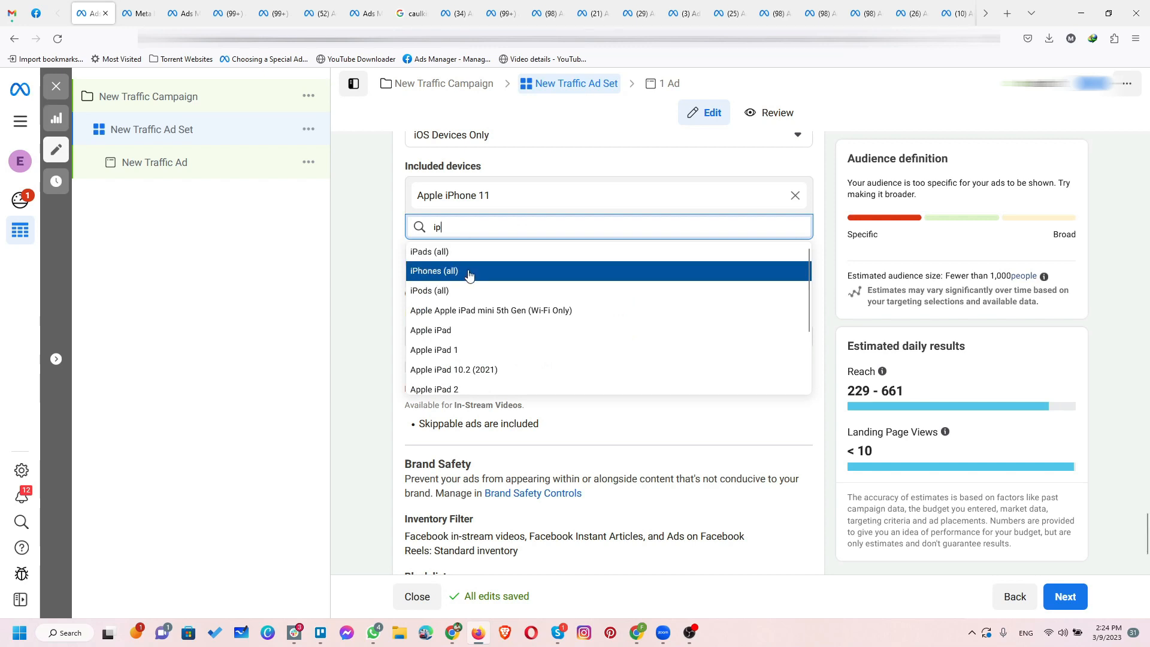
scroll(484, 352, down, 2)
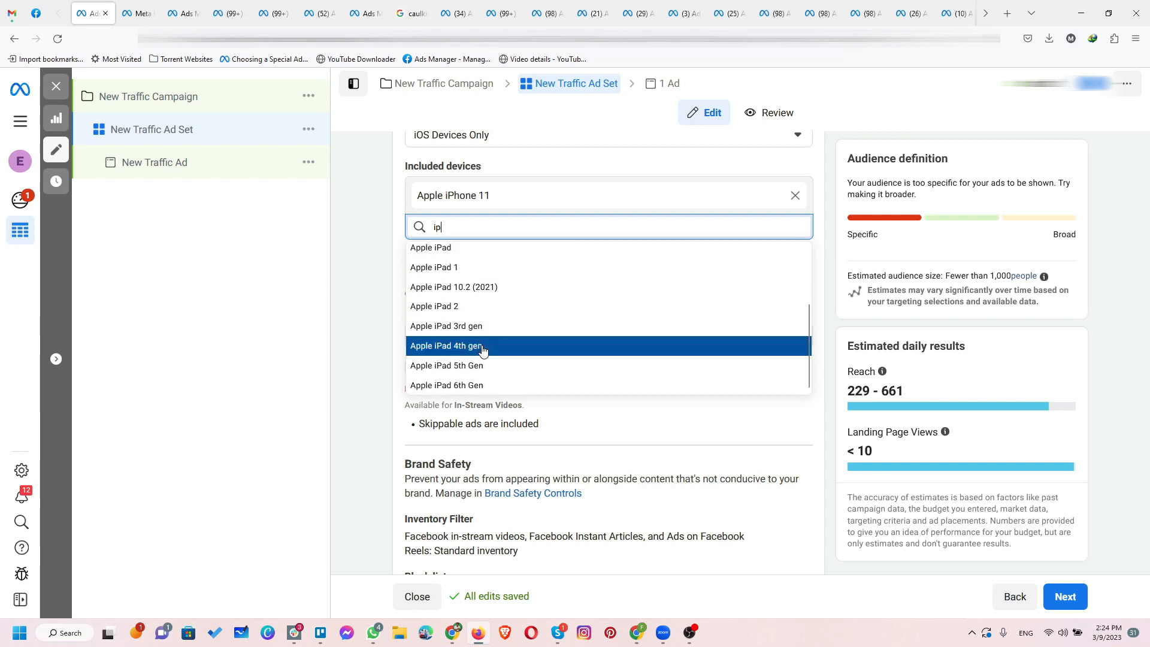
text(hone)
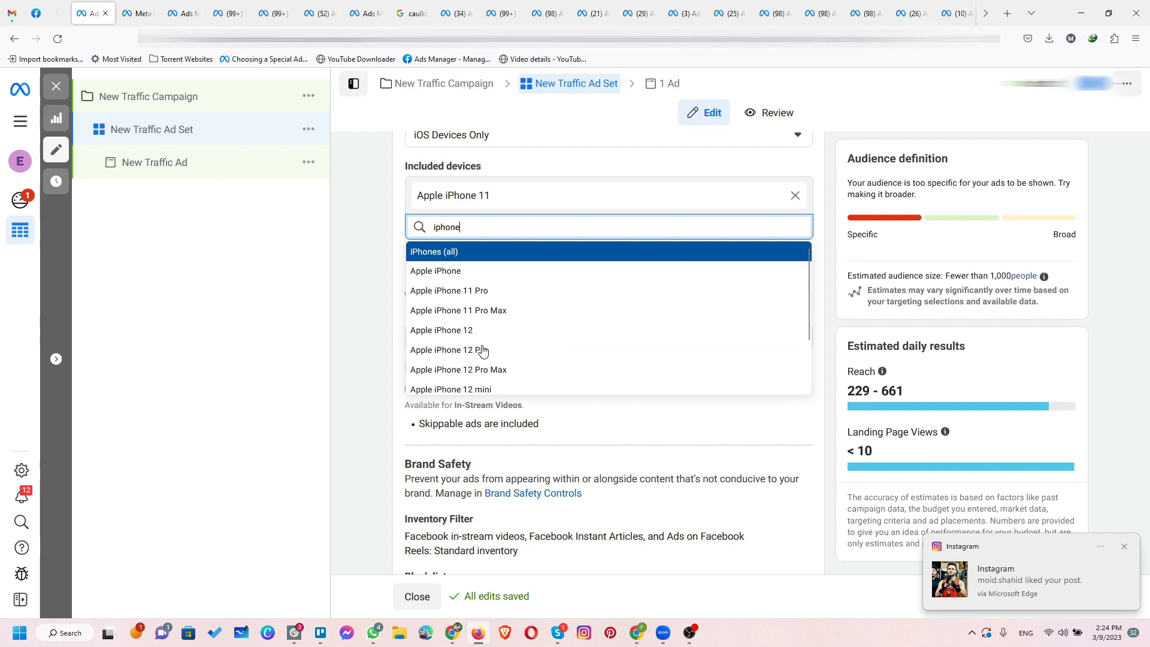
click(466, 292)
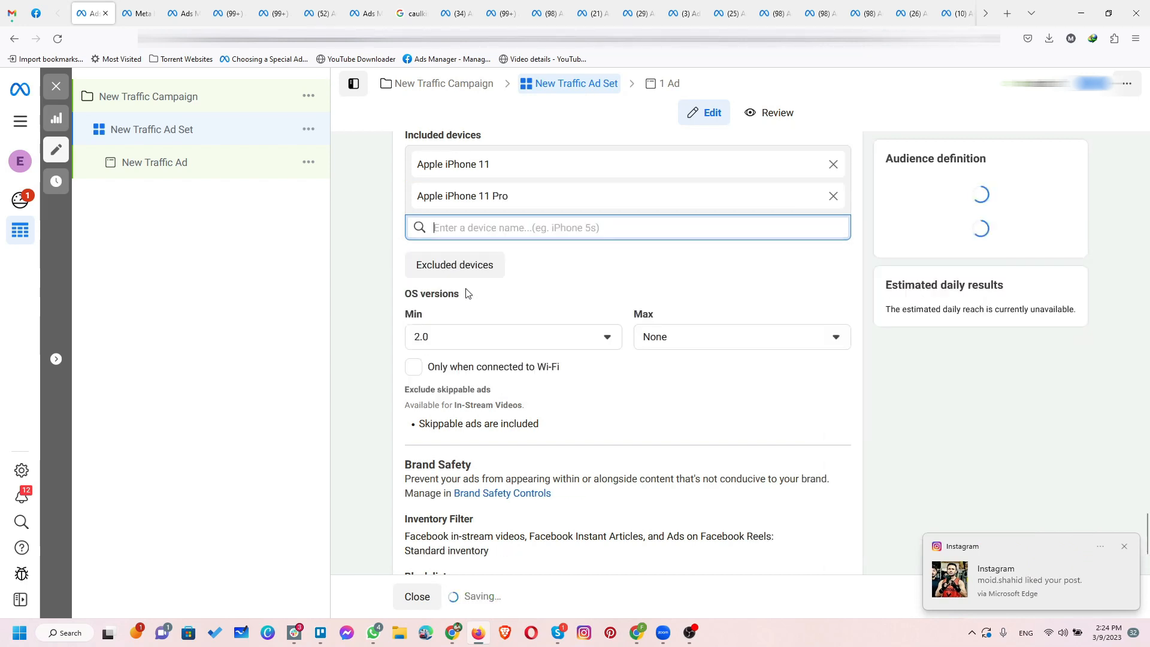
Step: Search the included devices for "iphone" and add Apple iPhone 11 Pro Max
text(iphone)
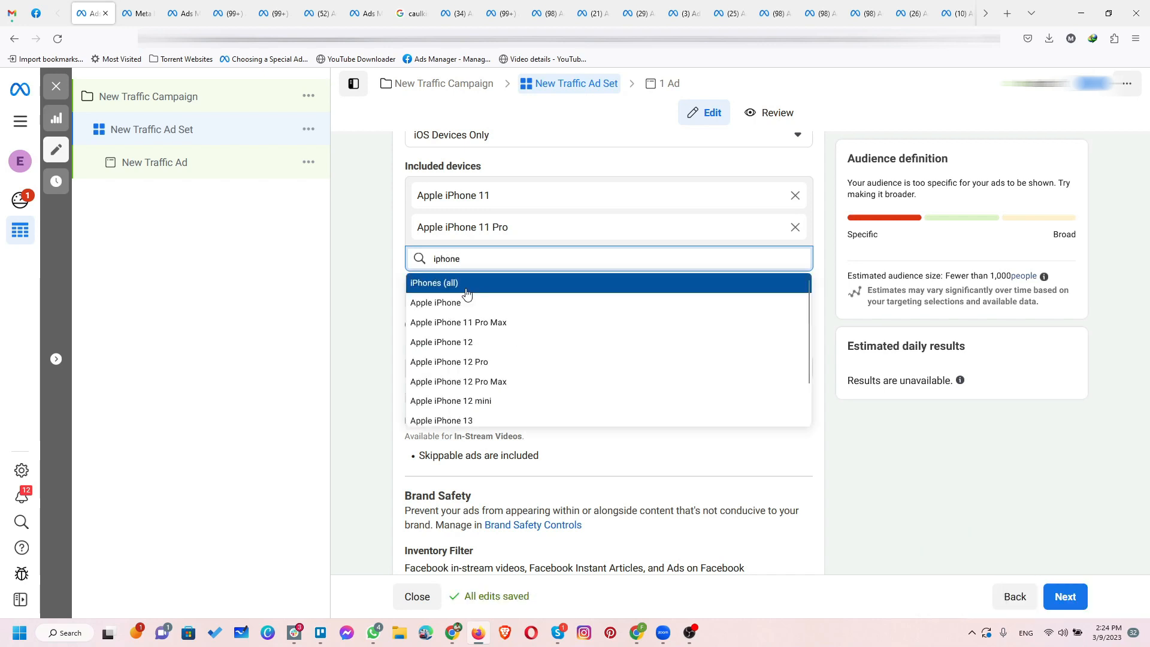
click(465, 327)
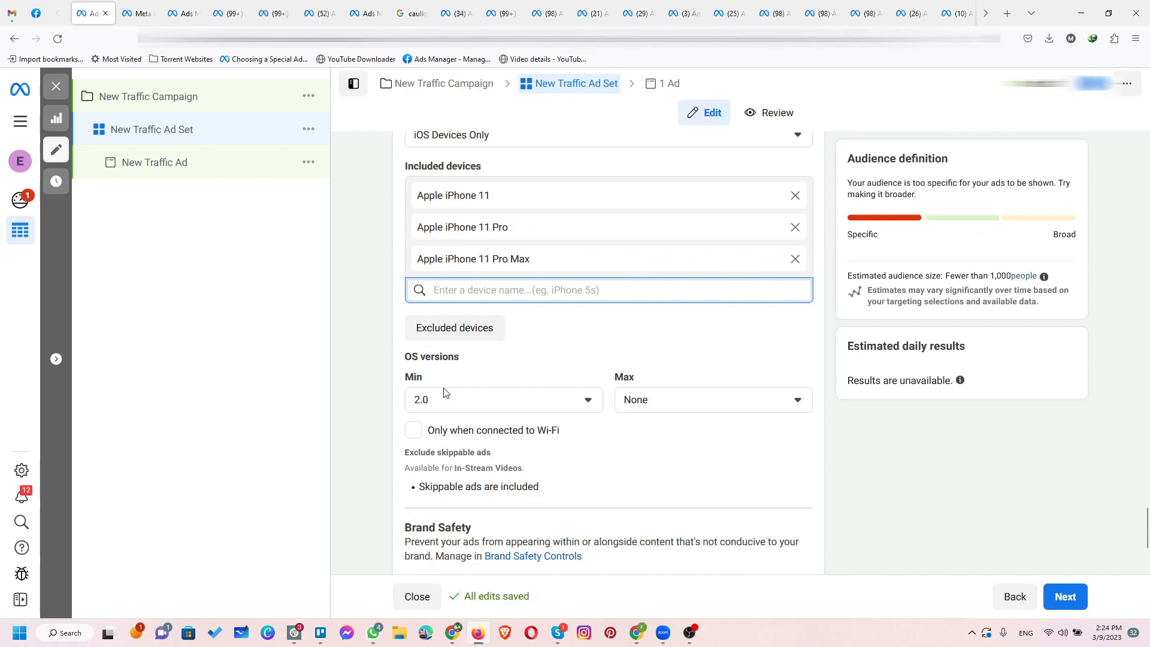
Step: Examine the available minimum OS versions for the included iOS devices
click(544, 400)
scroll(536, 486, down, 7)
scroll(532, 497, down, 10)
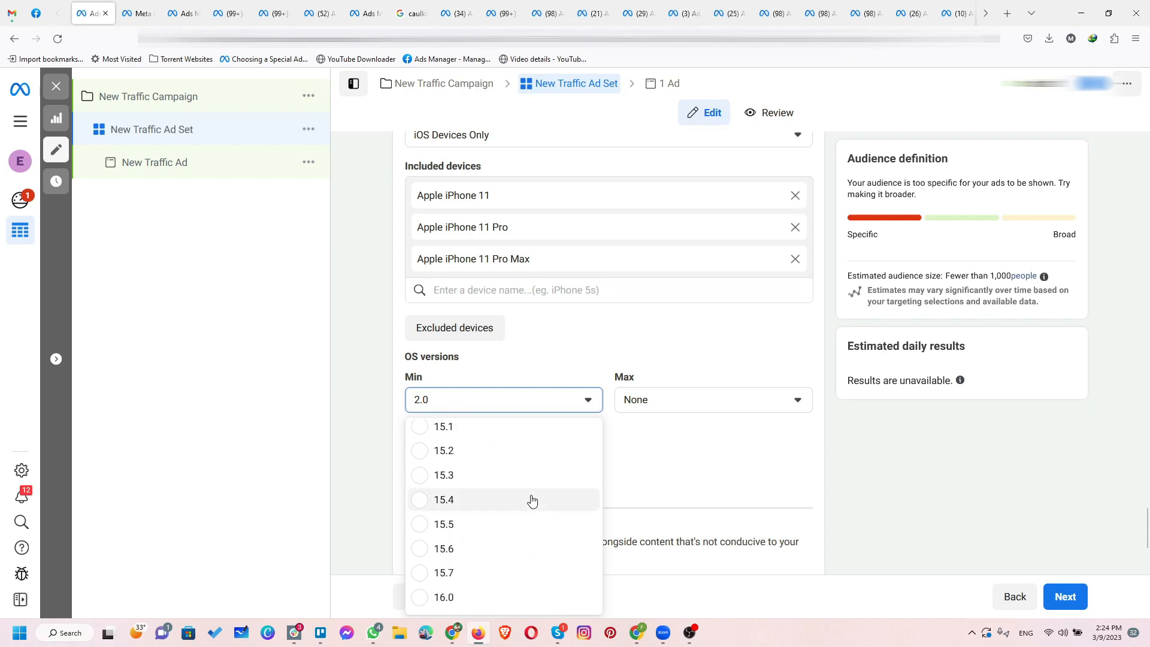
scroll(497, 475, up, 3)
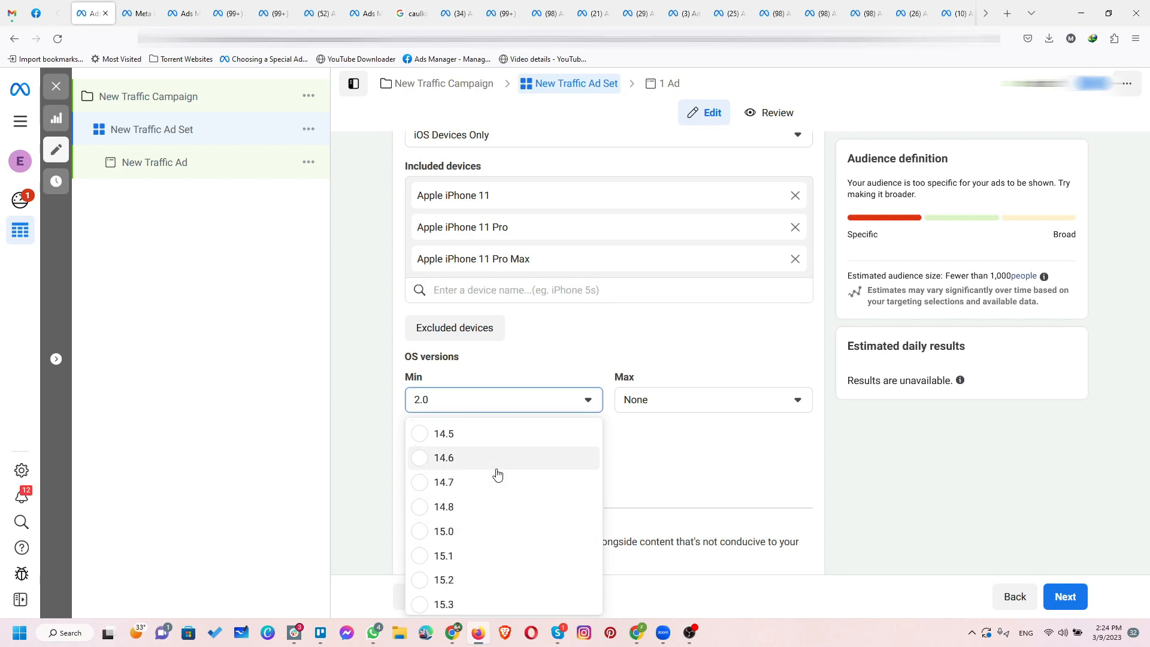
scroll(497, 474, up, 2)
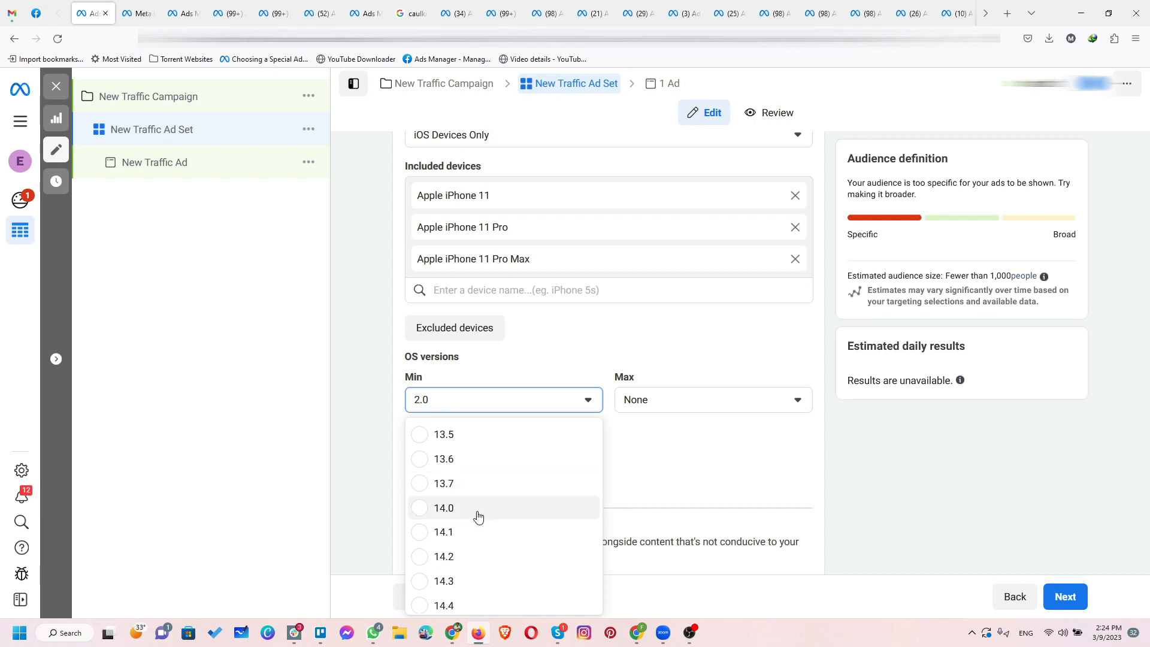
scroll(478, 516, up, 8)
Step: Set the maximum OS version to 13.7 and restrict delivery to devices connected to Wi-Fi
click(672, 403)
scroll(683, 507, down, 15)
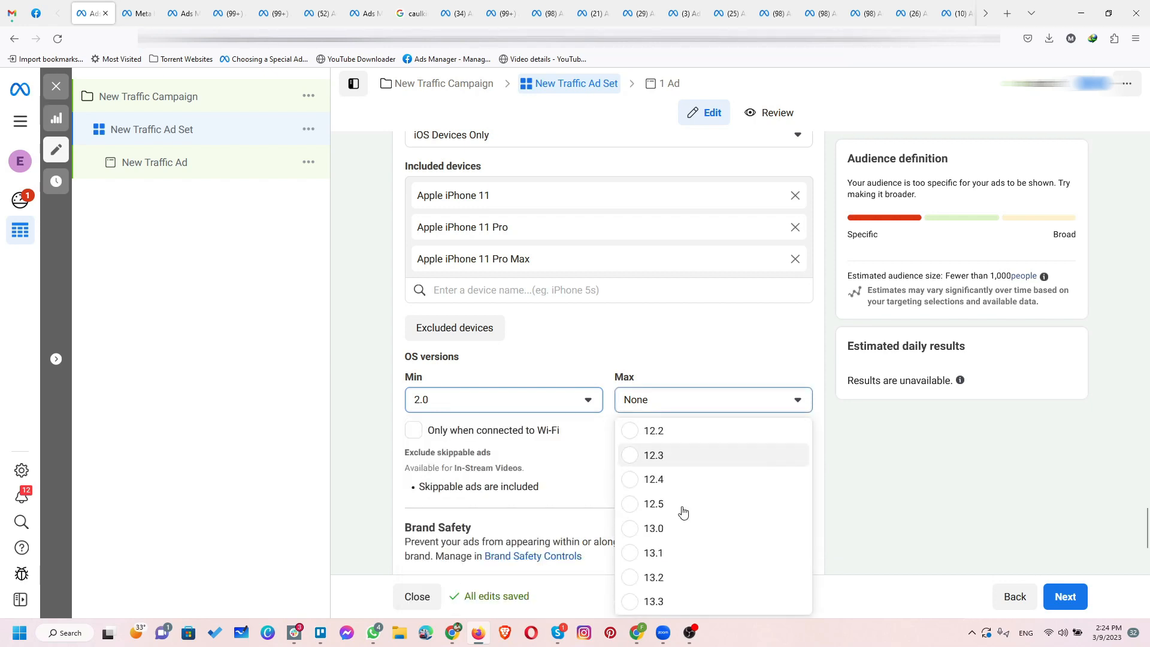
scroll(683, 514, up, 2)
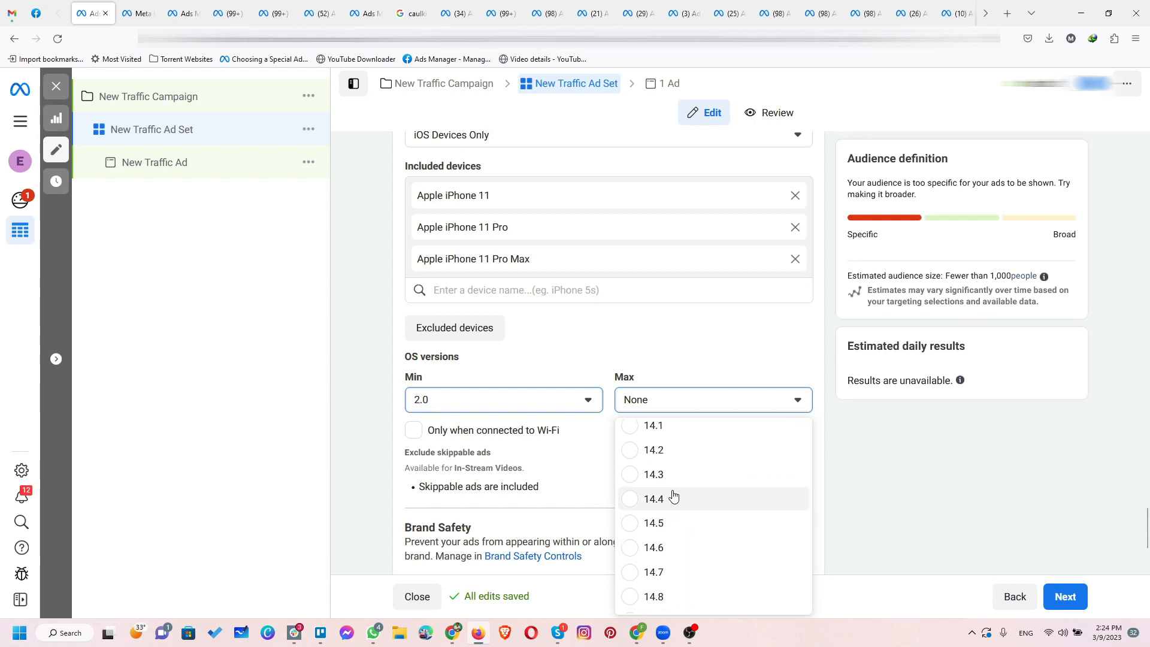
scroll(673, 496, up, 1)
click(670, 443)
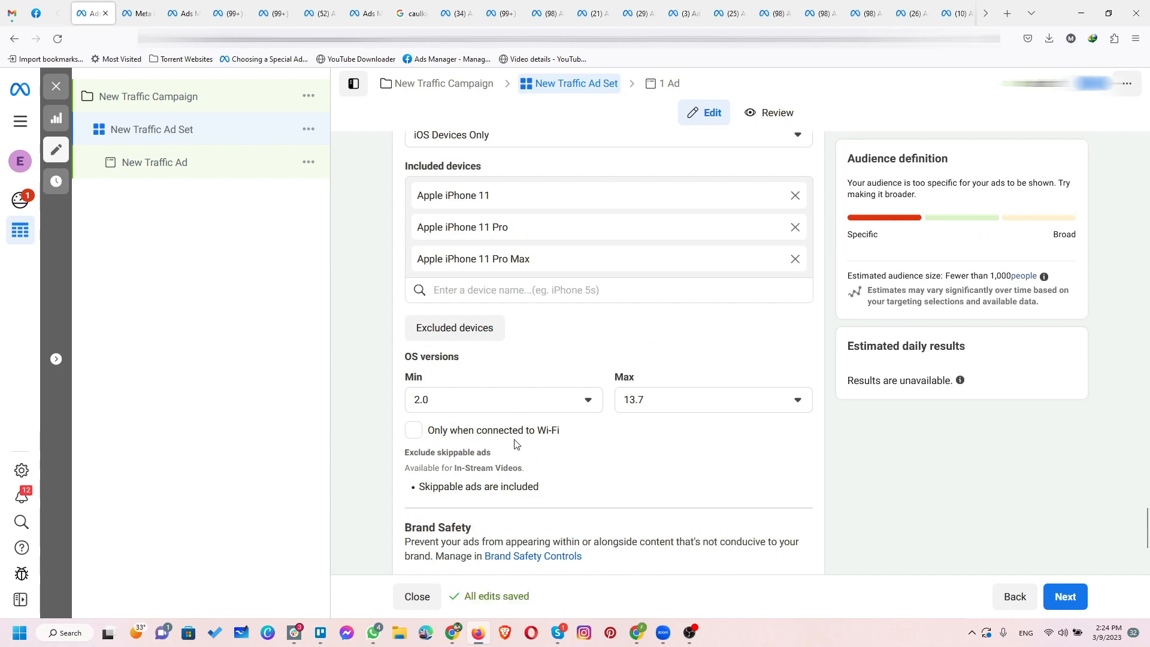
click(480, 435)
Step: Open the Brand Safety inventory filter and block lists for editing, and examine their options
scroll(470, 458, down, 3)
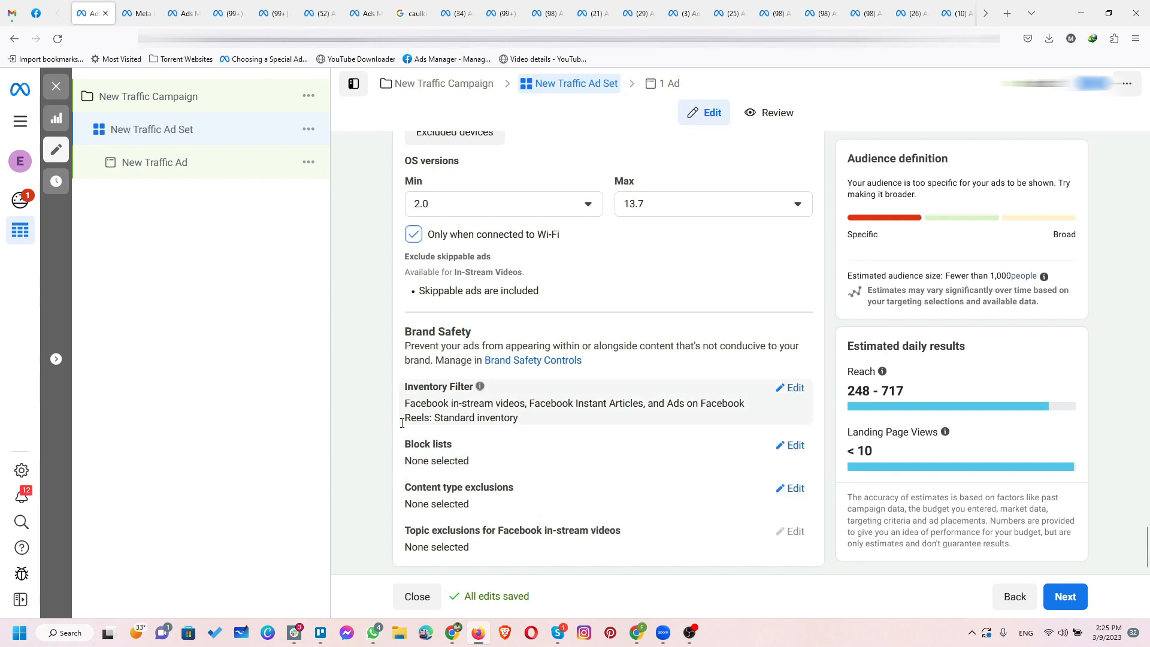
click(795, 389)
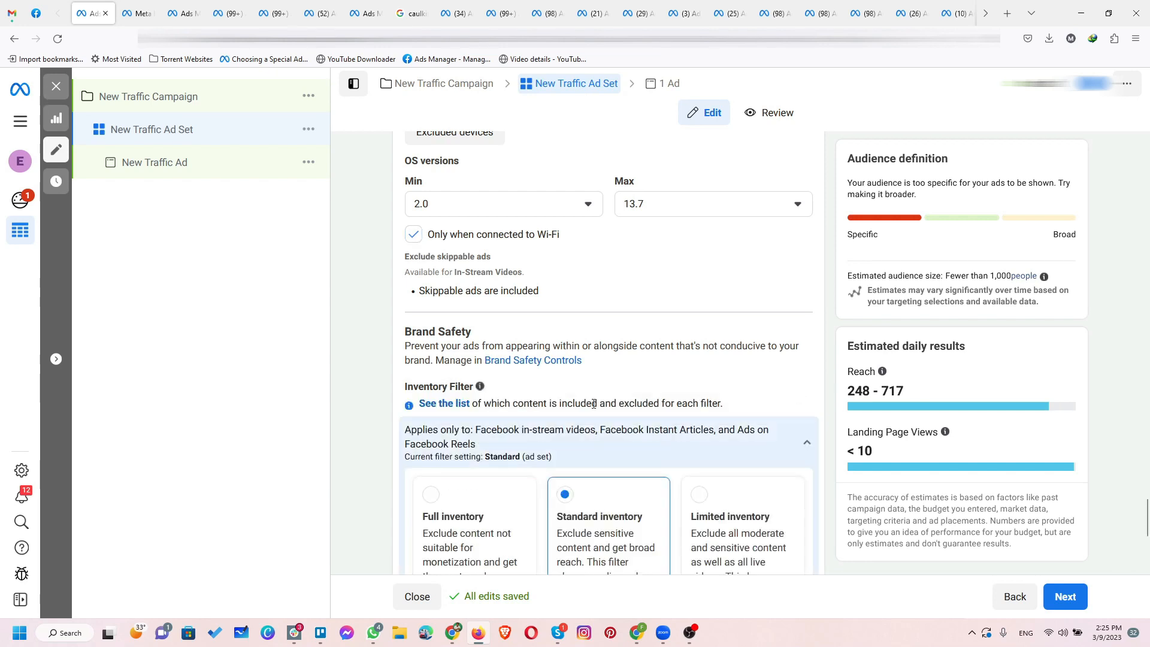
scroll(585, 431, down, 2)
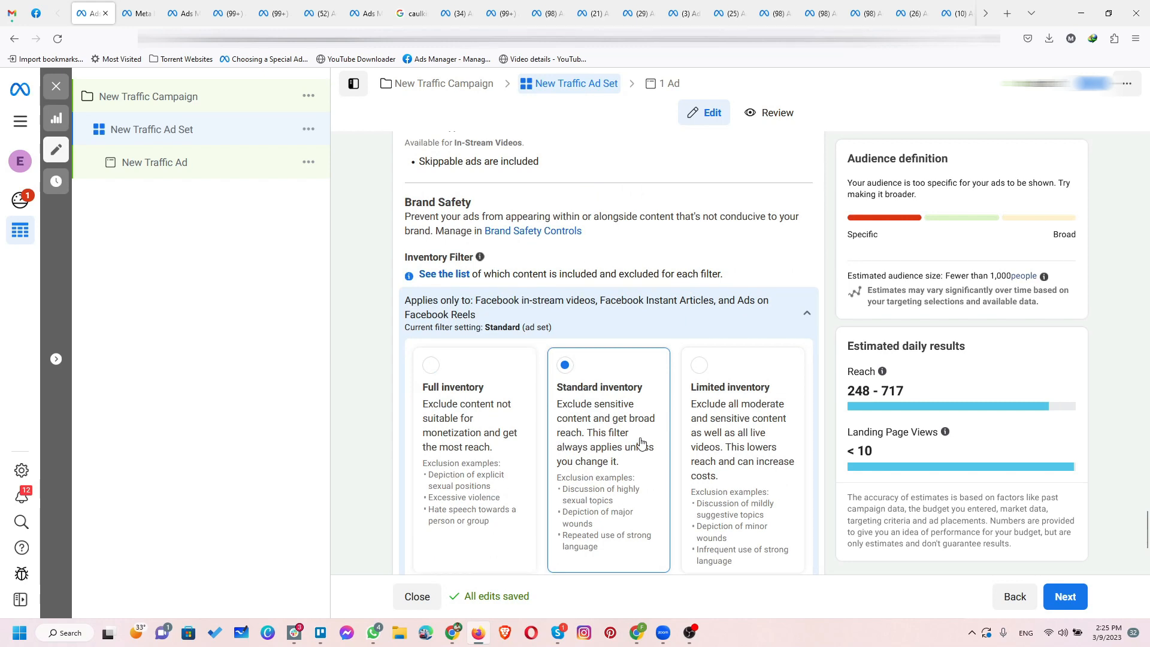
scroll(640, 442, down, 3)
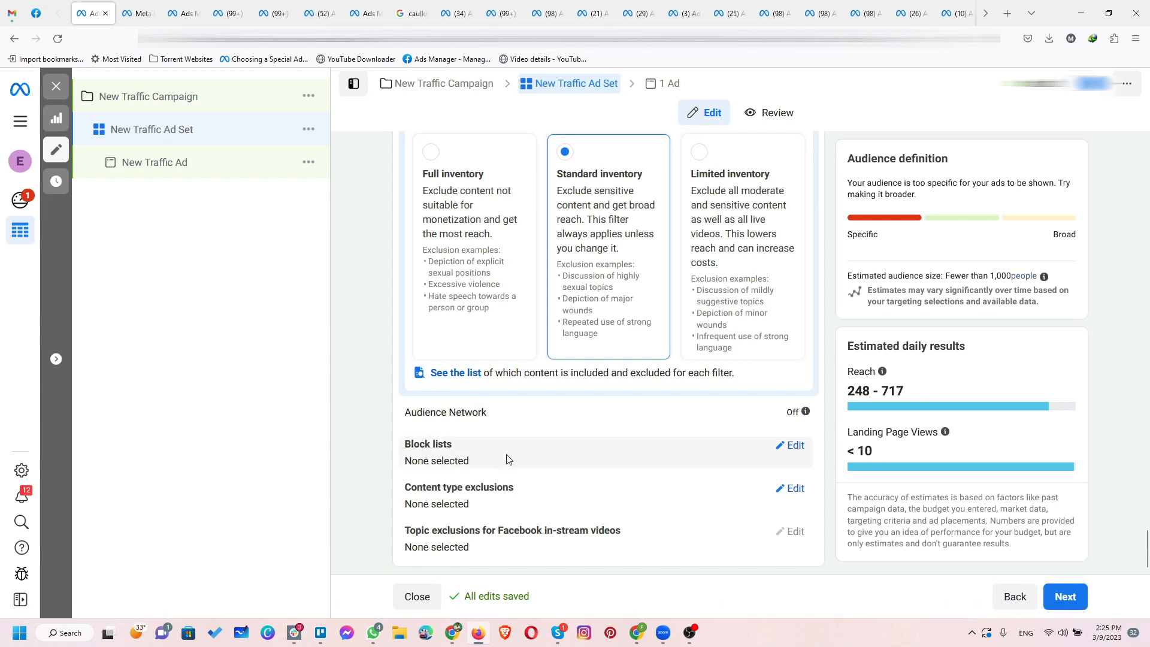
click(791, 446)
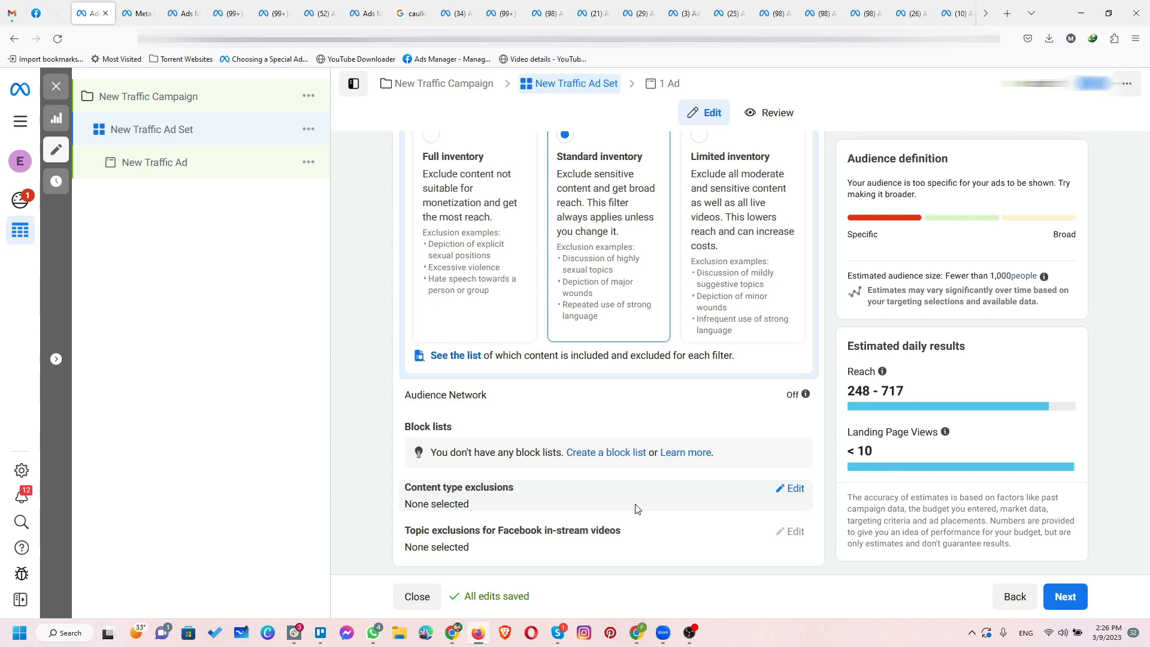
scroll(637, 508, up, 3)
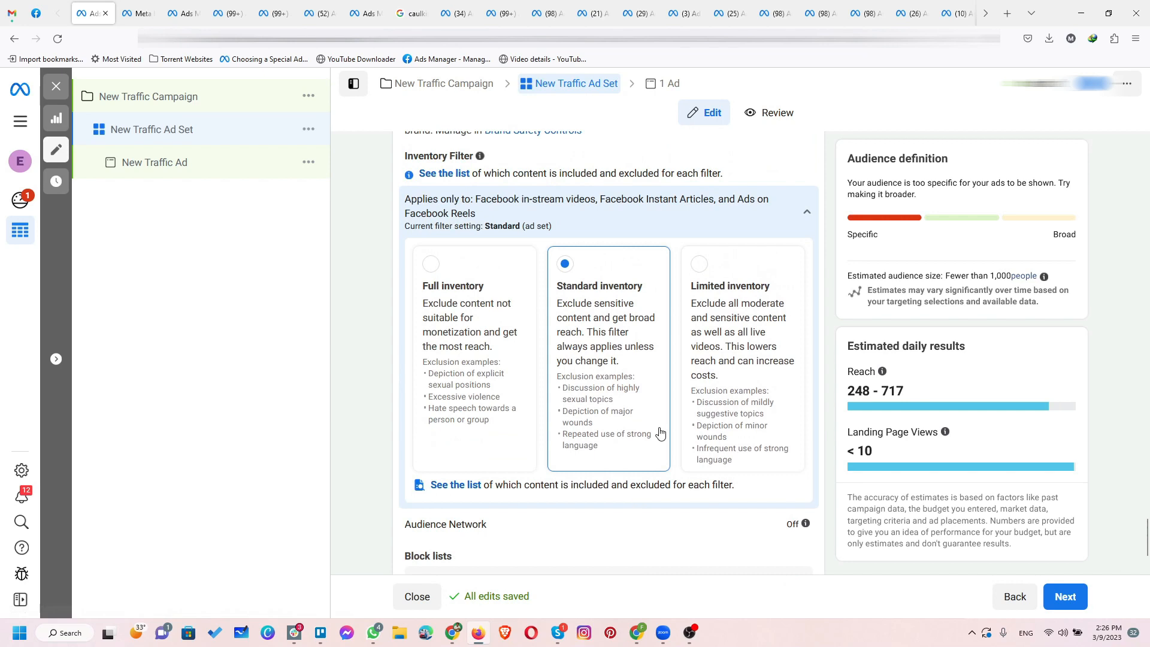